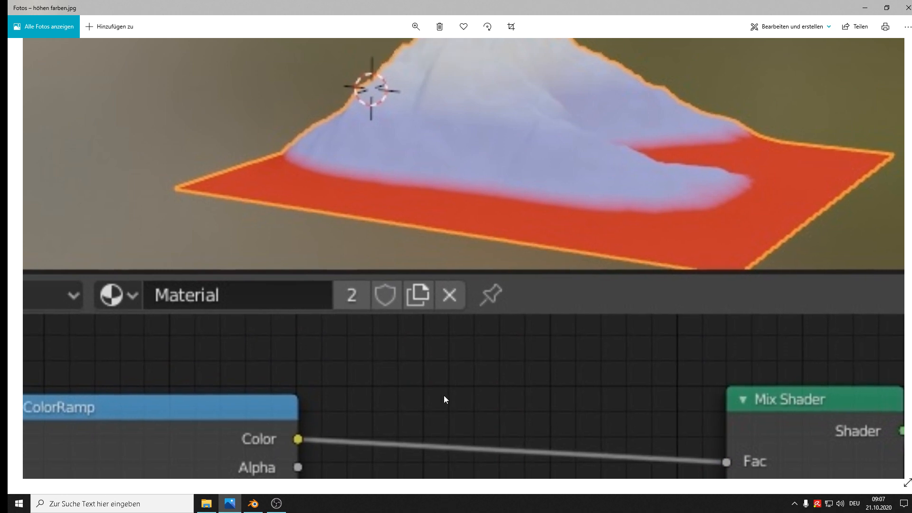
# Look over the mountain reference picture, switch to Blender and open its preferences
pyautogui.scroll(3, 455, 348)
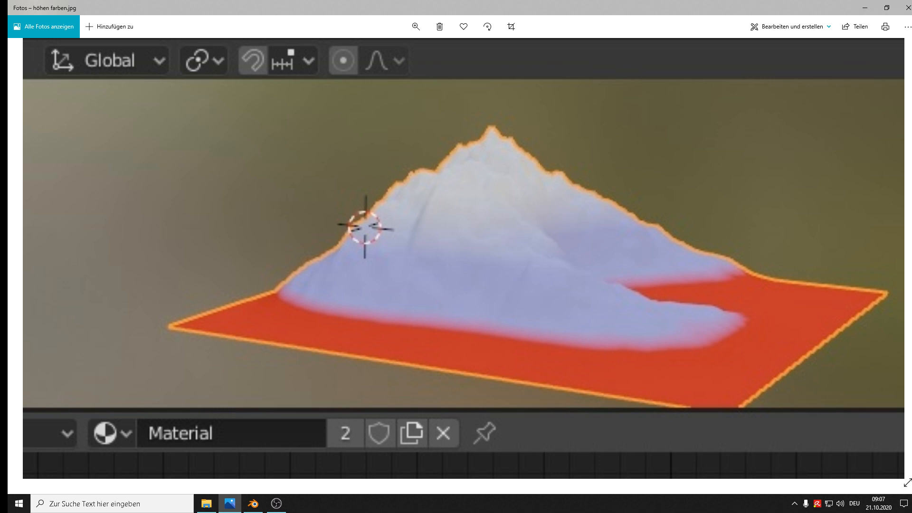
pyautogui.click(254, 504)
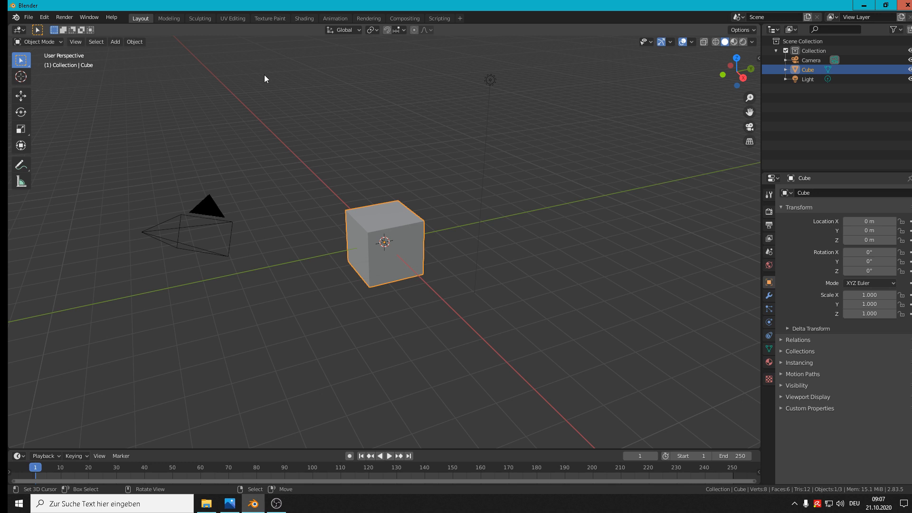
pyautogui.click(29, 18)
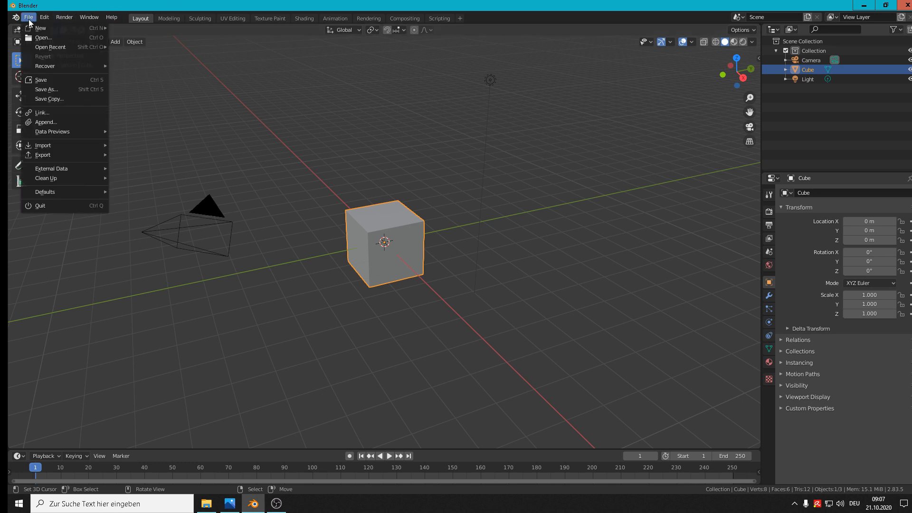
pyautogui.moveTo(44, 17)
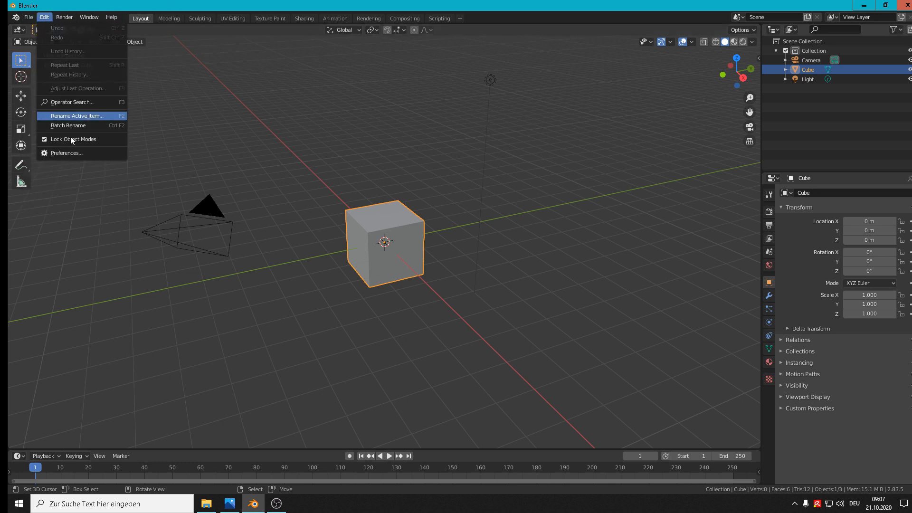
pyautogui.click(67, 153)
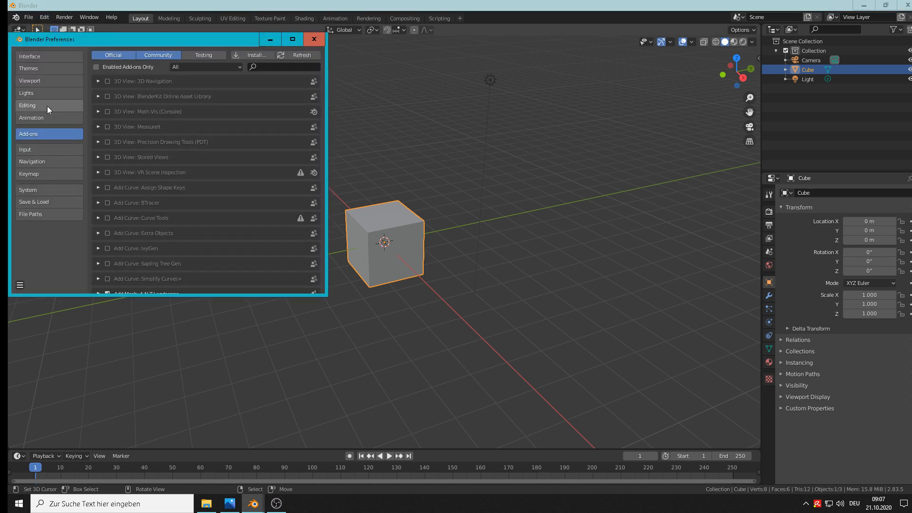
# Search the add-ons for "lan", check the details of Add Mesh: A.N.T.Landscape, and close the preferences
pyautogui.click(264, 68)
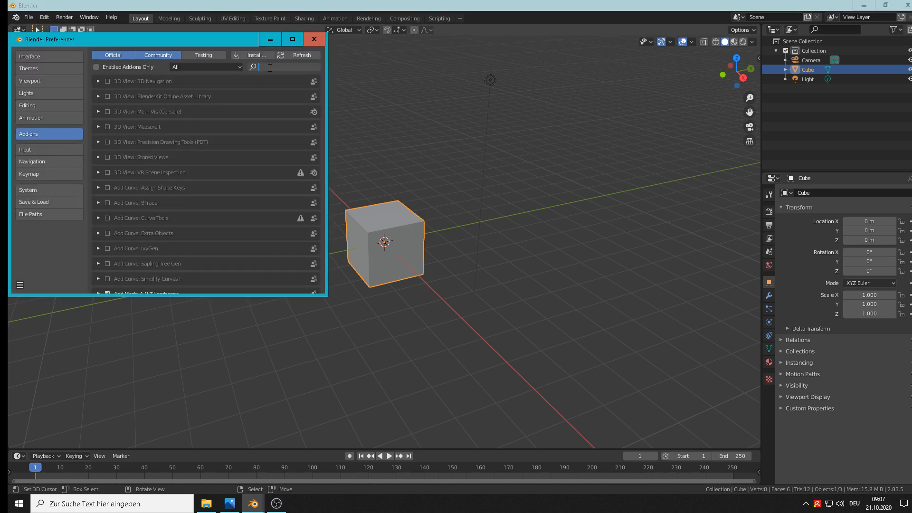
pyautogui.write('la')
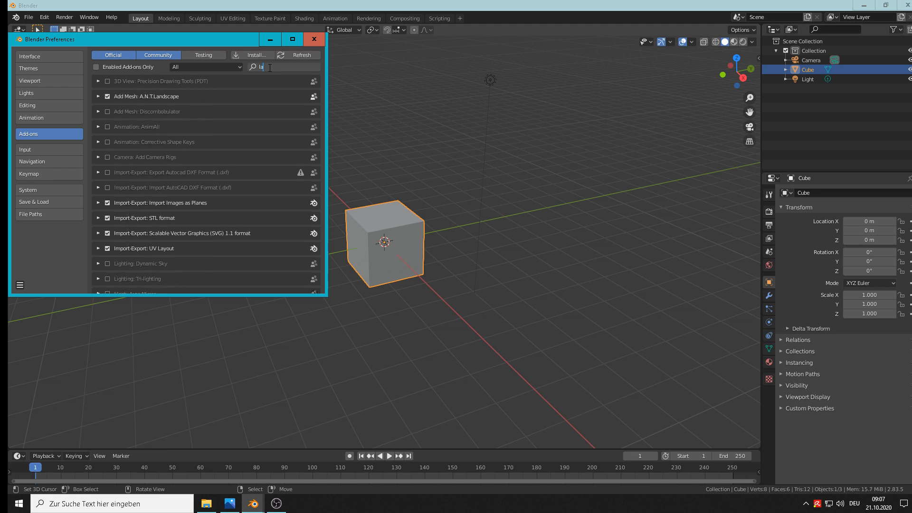
pyautogui.write('n')
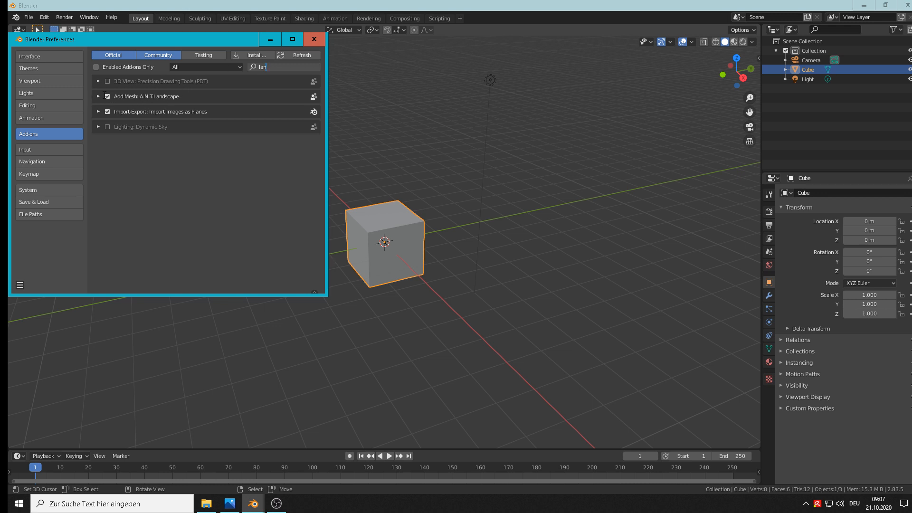
pyautogui.click(98, 97)
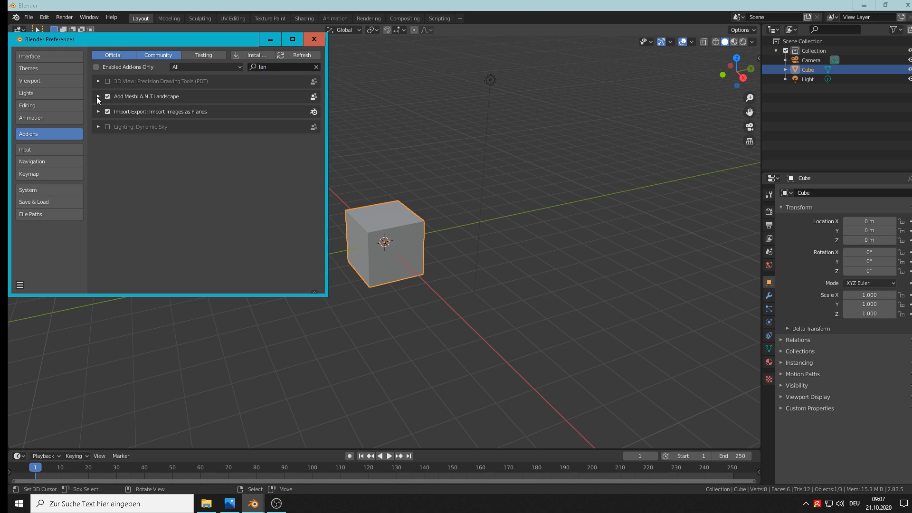
pyautogui.click(98, 97)
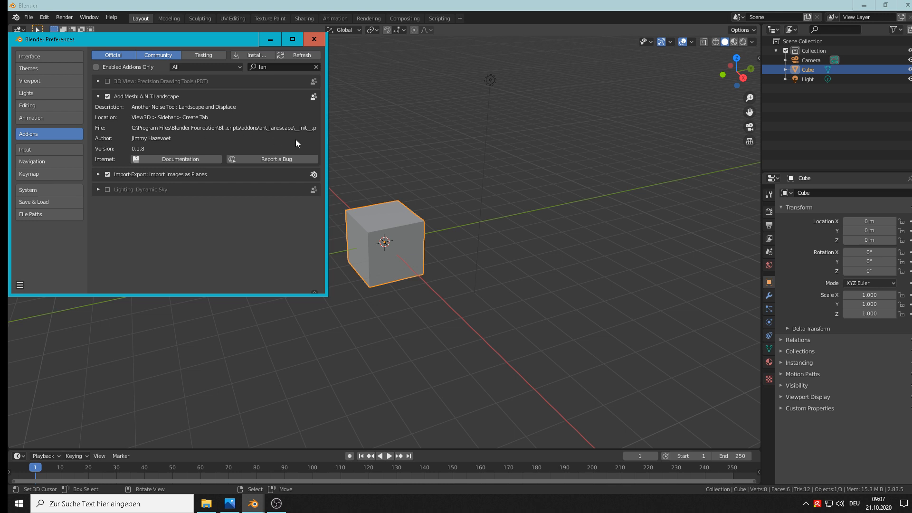
pyautogui.click(320, 44)
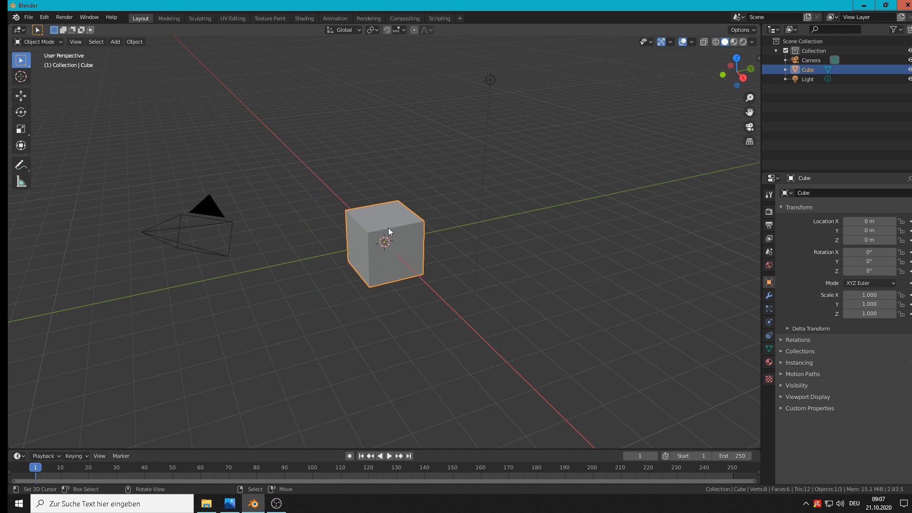
# Delete the default cube and add a Landscape mesh at the world origin
pyautogui.press('Delete')
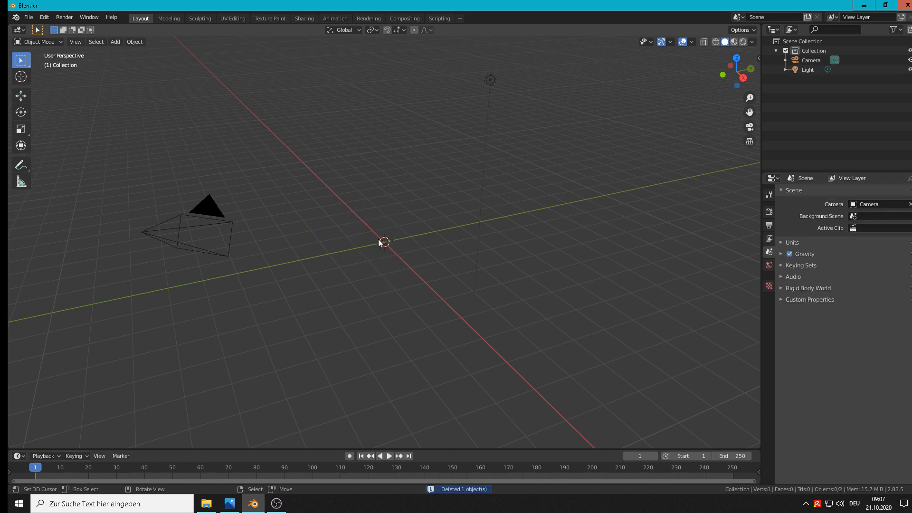
pyautogui.click(115, 42)
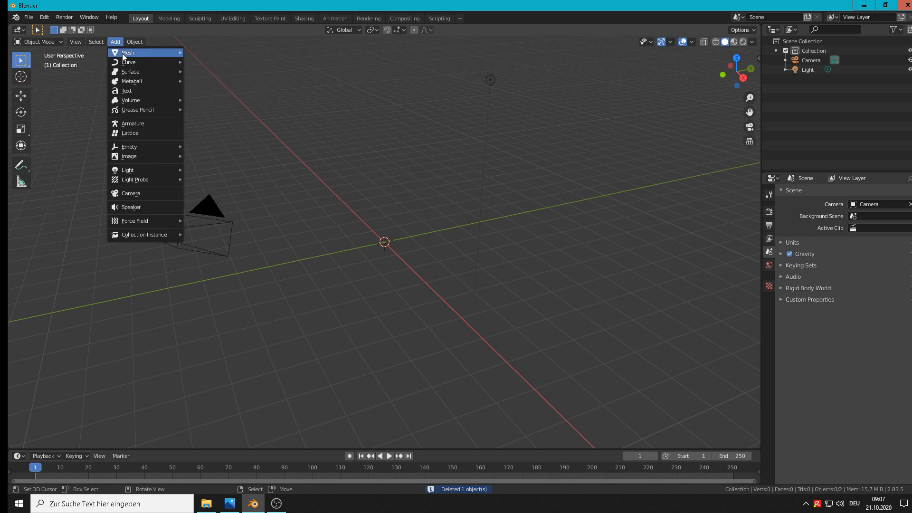
pyautogui.moveTo(123, 56)
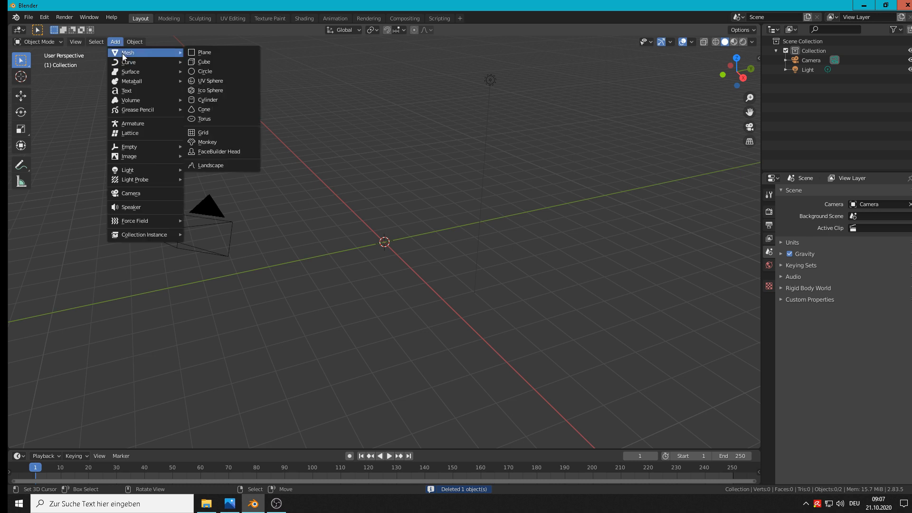
pyautogui.click(223, 166)
pyautogui.scroll(5, 338, 224)
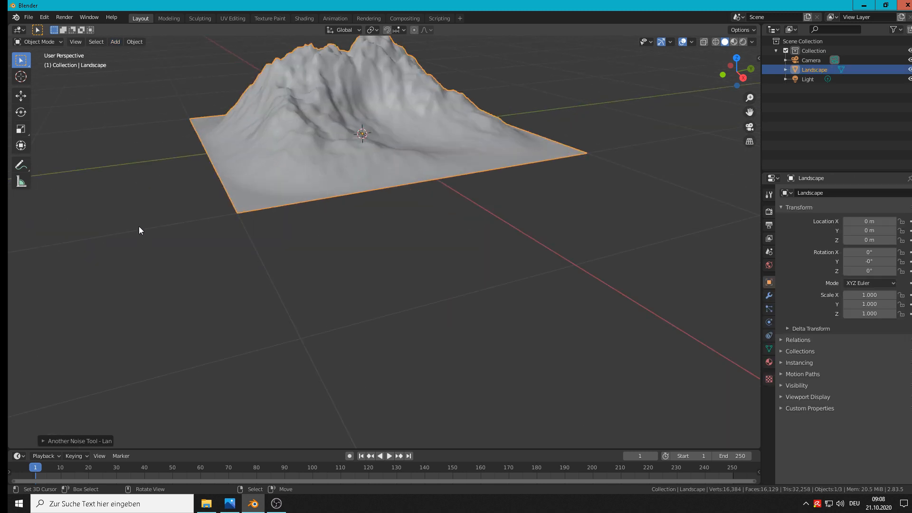
# Examine the landscape's noise tool settings and the available noise types, then collapse the settings
pyautogui.click(50, 441)
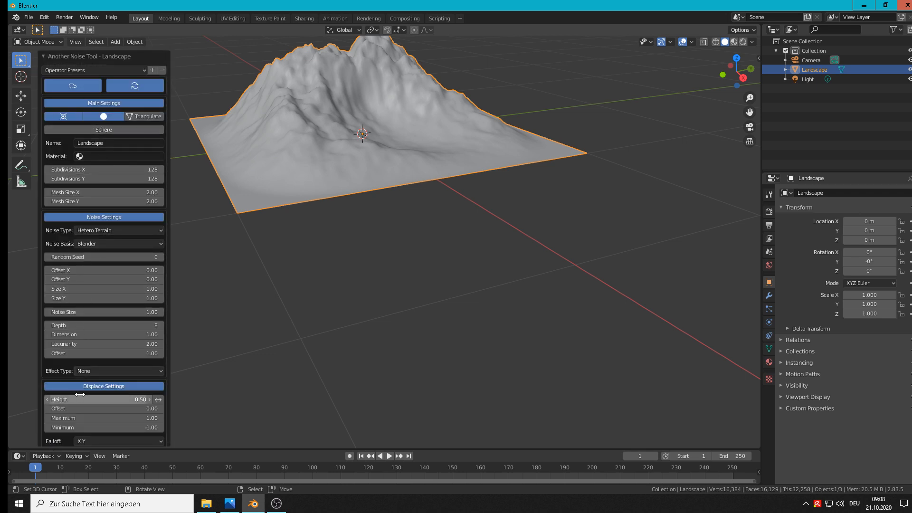
pyautogui.click(103, 231)
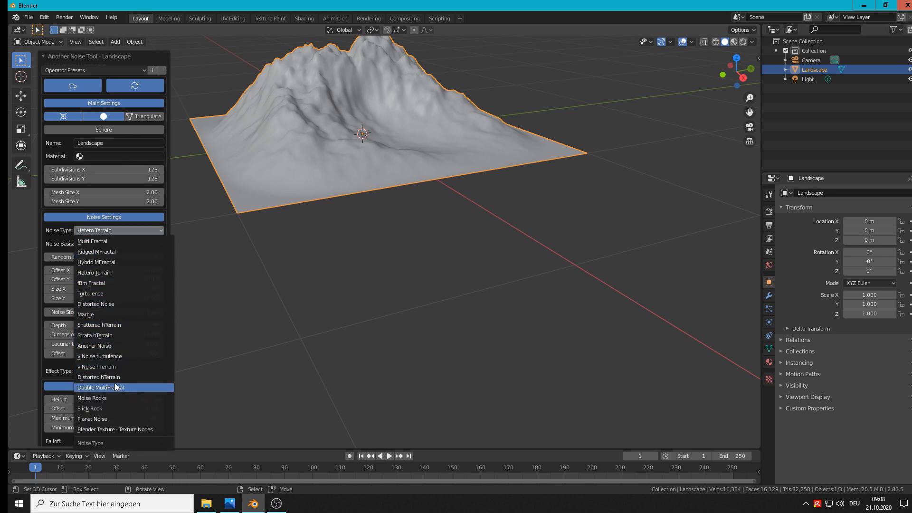
pyautogui.click(290, 228)
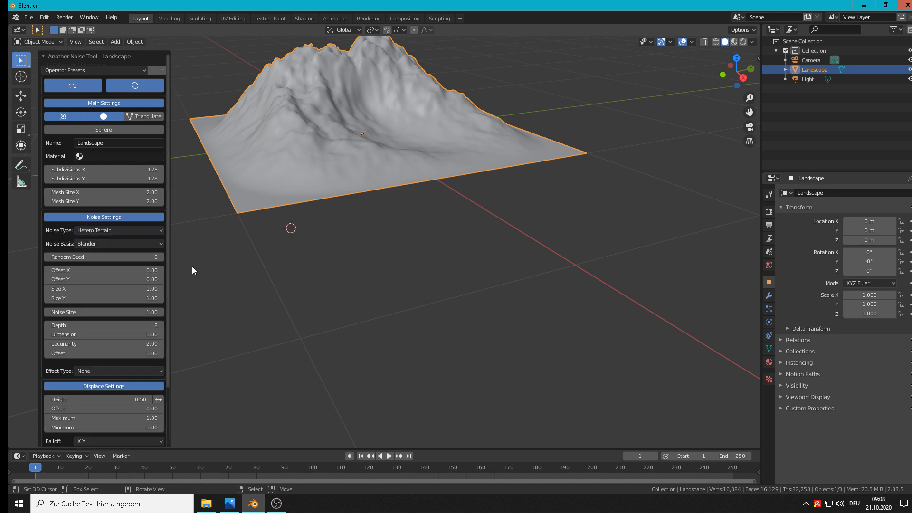
pyautogui.press('n')
pyautogui.click(44, 56)
pyautogui.press('n')
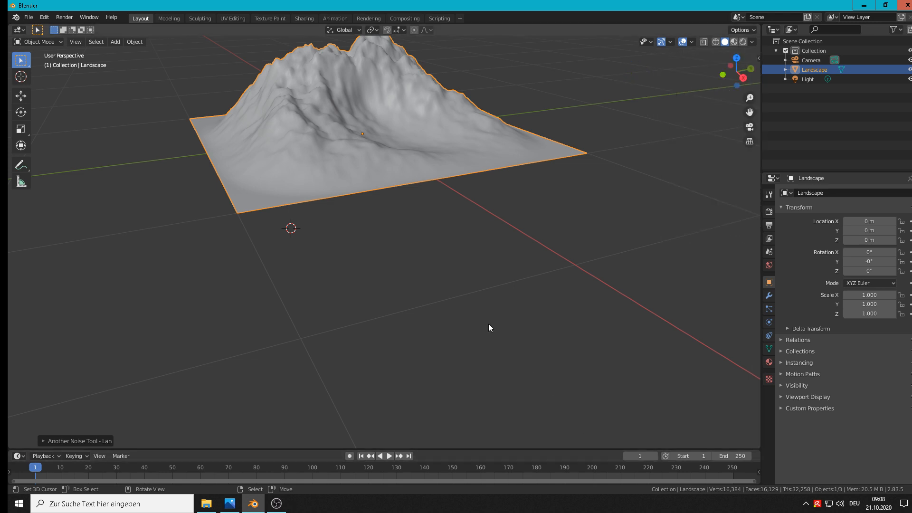
# UV-map the entire landscape mesh from the front orthographic view with Project from View (Bounds), and return to Object Mode
pyautogui.press('KP_1')
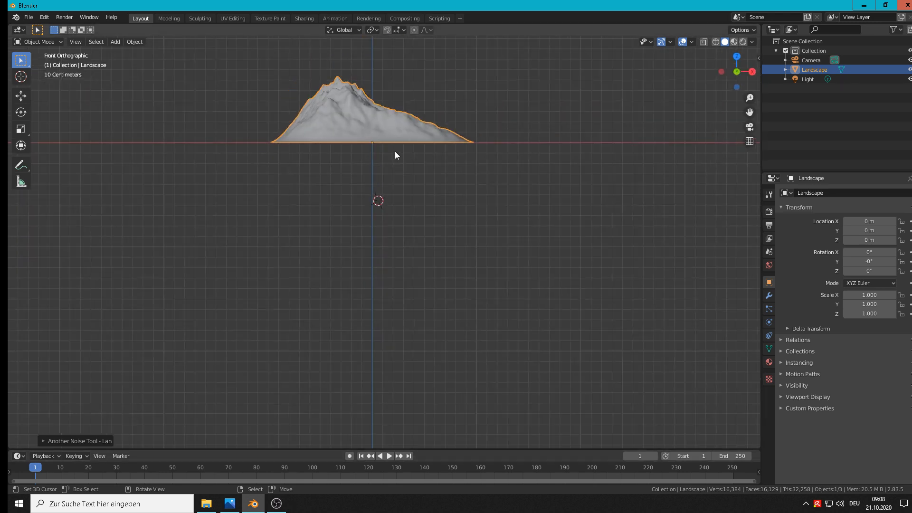
pyautogui.keyDown('shift'); pyautogui.moveTo(394, 147); pyautogui.dragTo(426, 320, button='middle'); pyautogui.keyUp('shift')
pyautogui.scroll(5, 405, 241)
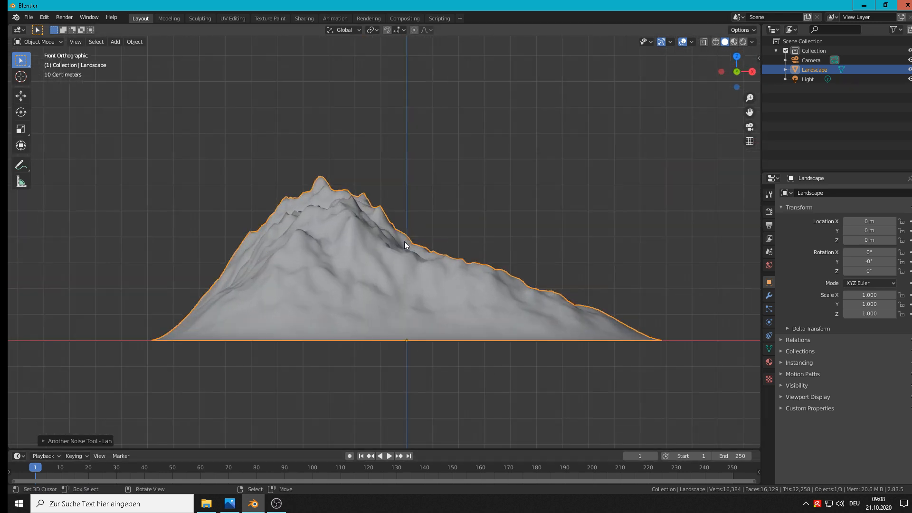
pyautogui.scroll(2, 399, 241)
pyautogui.scroll(-2, 362, 246)
pyautogui.keyDown('shift'); pyautogui.moveTo(452, 248); pyautogui.dragTo(422, 195, button='middle'); pyautogui.keyUp('shift')
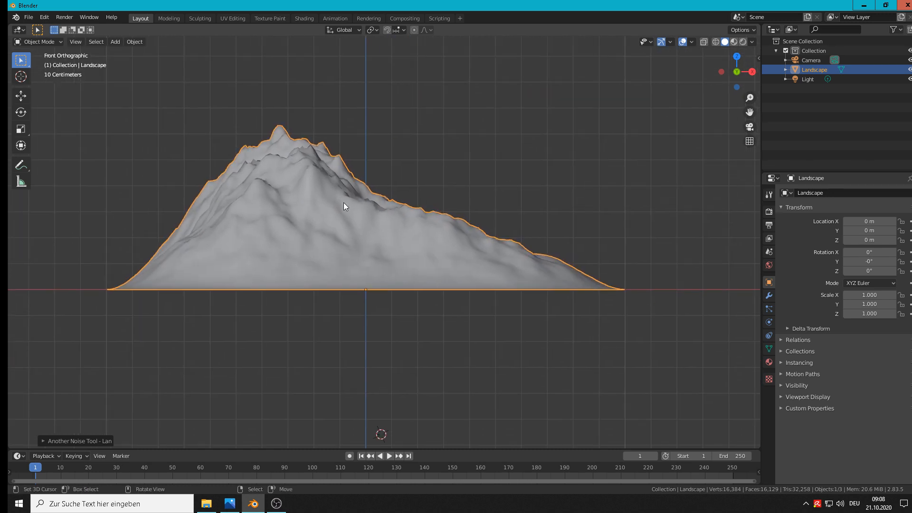
pyautogui.press('Tab')
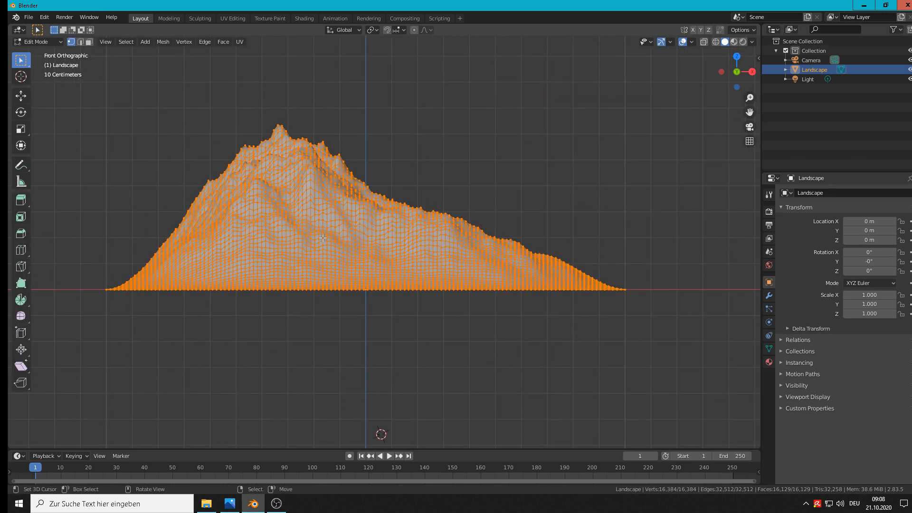
pyautogui.press('u')
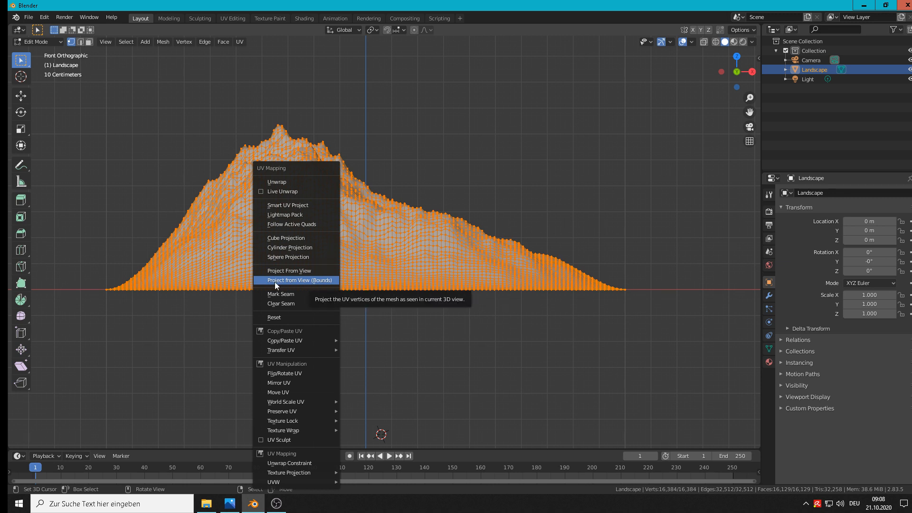
pyautogui.click(313, 282)
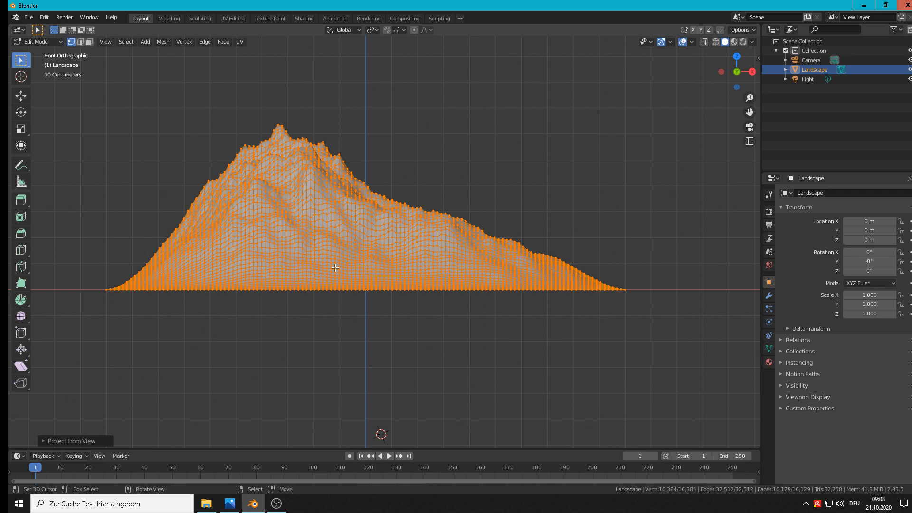
pyautogui.press('Tab')
# Switch to the Shading workspace and create a new material for the landscape
pyautogui.moveTo(431, 235)
pyautogui.mouseDown(button='middle')
pyautogui.moveTo(407, 241)
pyautogui.moveTo(421, 236)
pyautogui.mouseUp(button='middle')
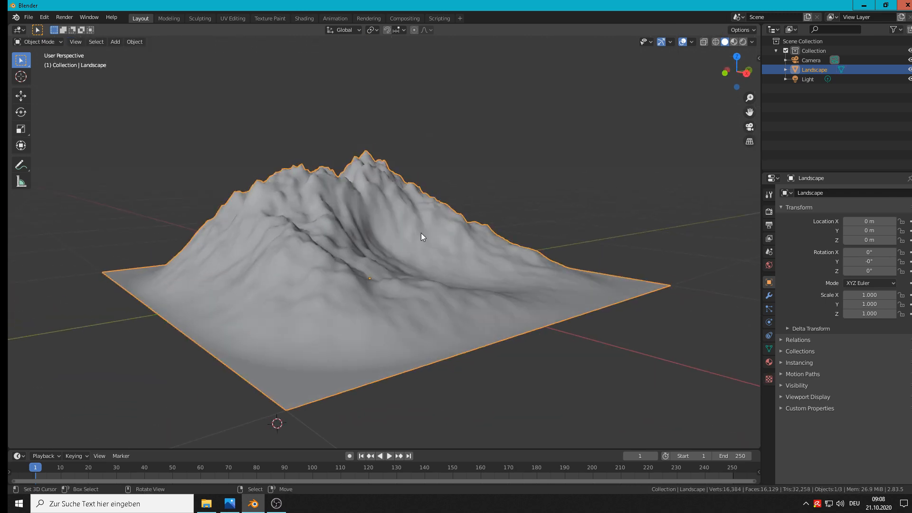
pyautogui.click(308, 18)
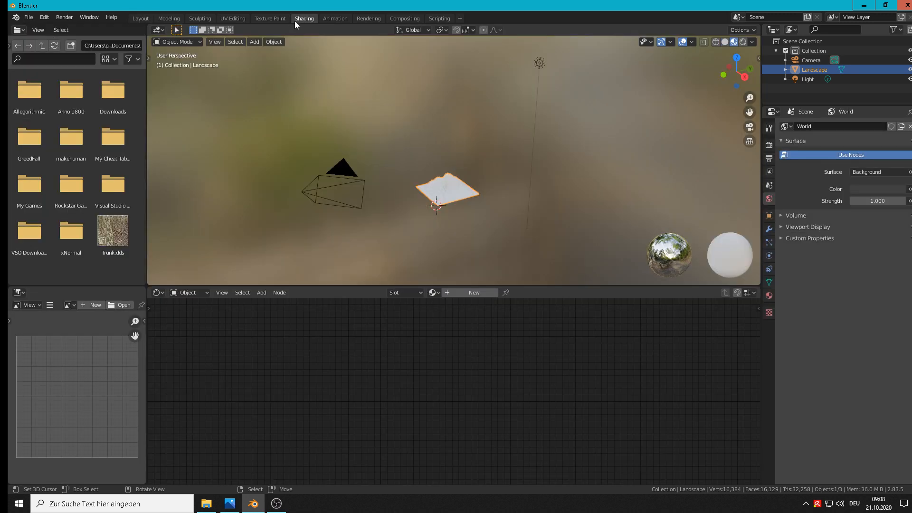
pyautogui.scroll(5, 475, 182)
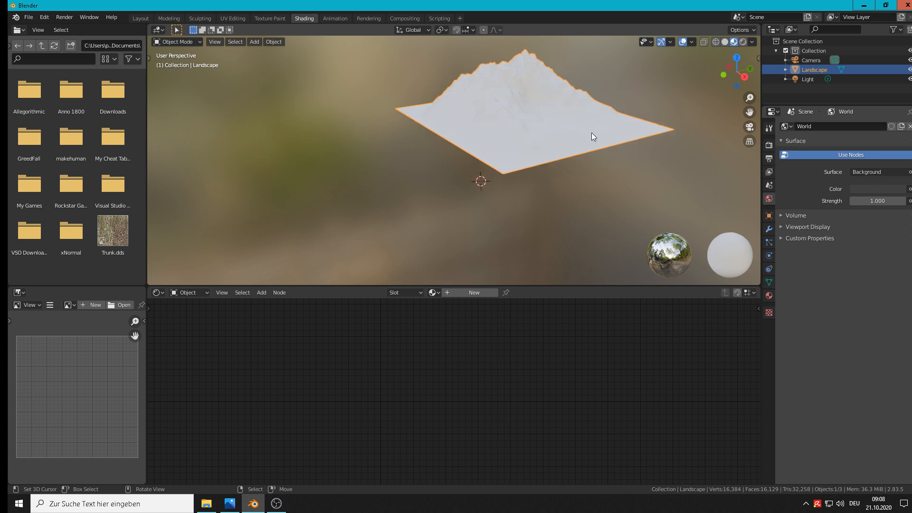
pyautogui.click(768, 295)
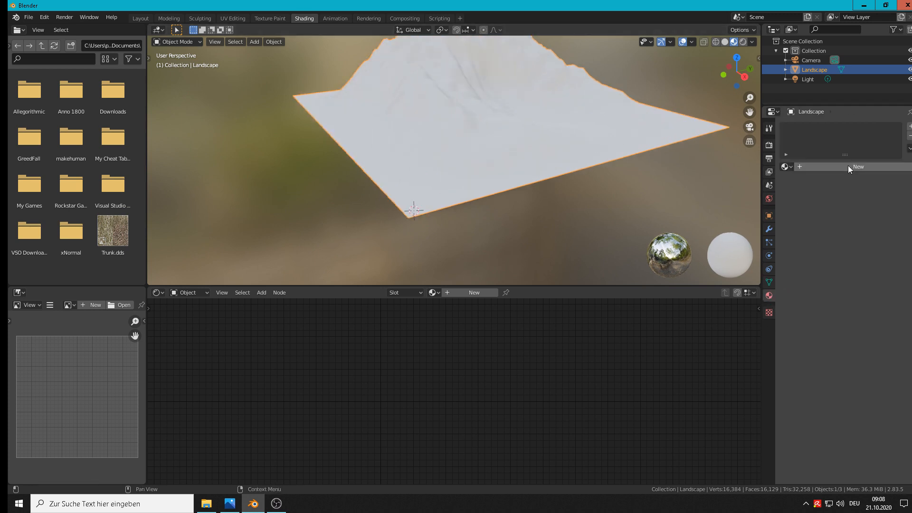
pyautogui.click(848, 166)
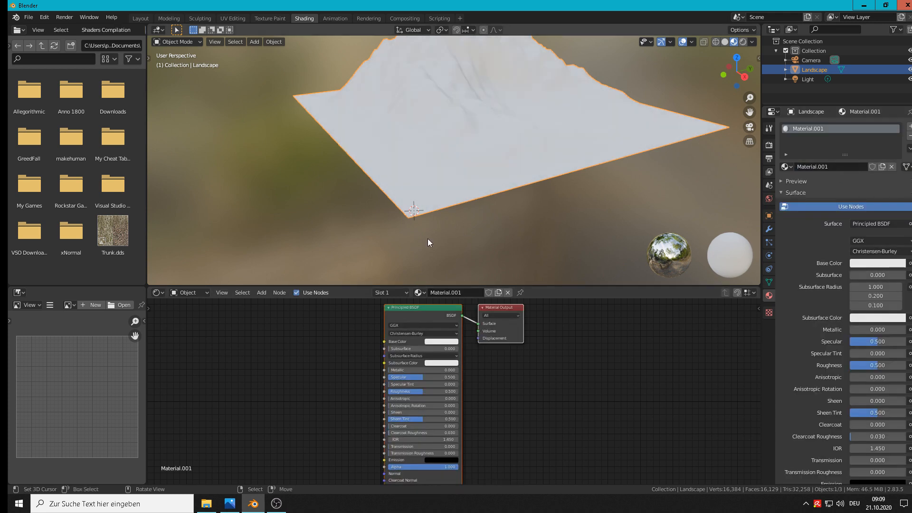
# Delete the Principled BSDF node, then enlarge the node editor and move the Material Output node farther right
pyautogui.click(417, 309)
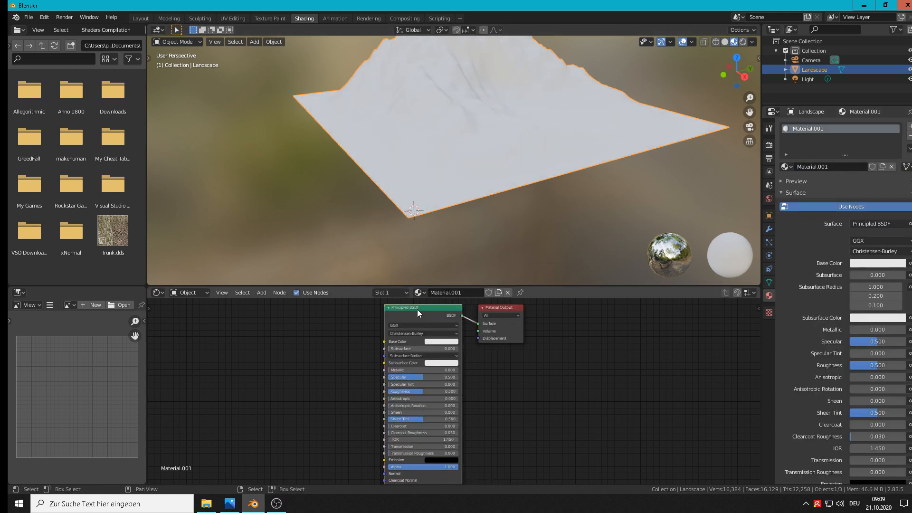
pyautogui.press('Delete')
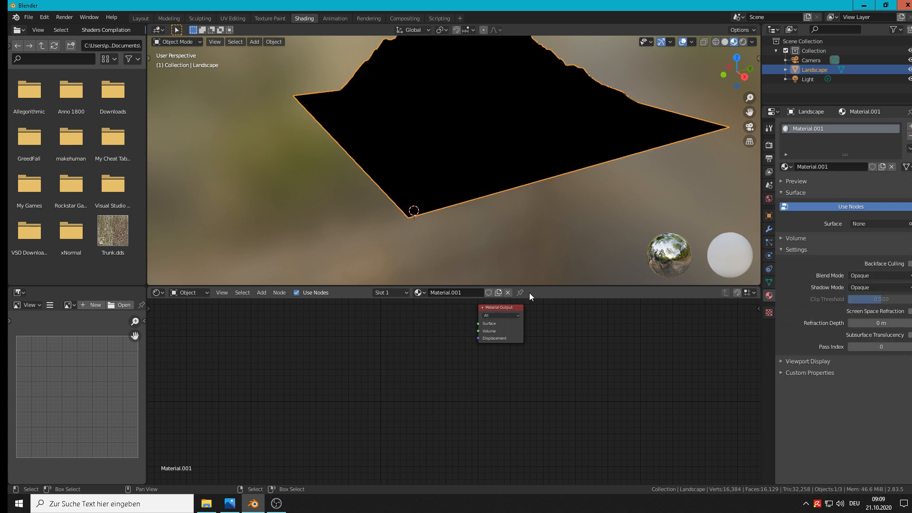
pyautogui.moveTo(535, 287); pyautogui.dragTo(543, 203)
pyautogui.click(506, 264)
pyautogui.moveTo(507, 264); pyautogui.dragTo(602, 268)
pyautogui.moveTo(437, 319); pyautogui.dragTo(420, 349, button='middle')
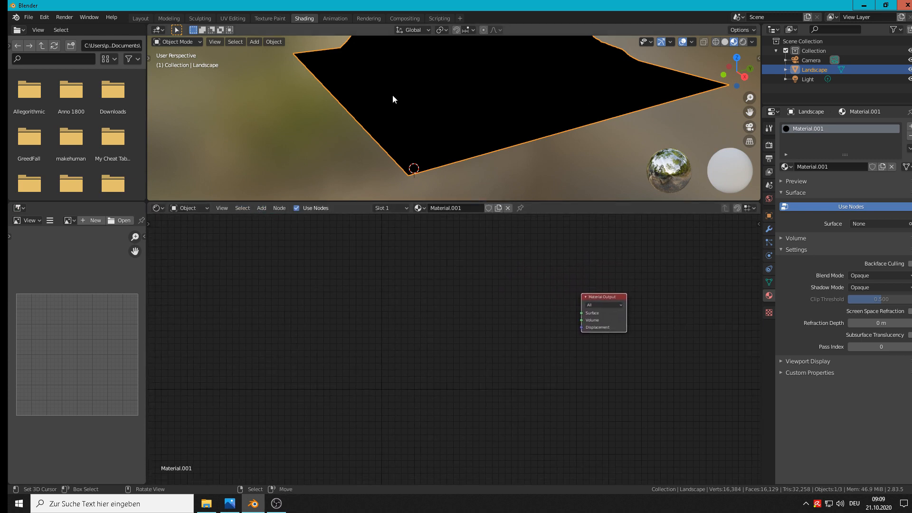
# Add a Texture Coordinate node on the left of the node graph and a Mapping node beside it
pyautogui.click(280, 208)
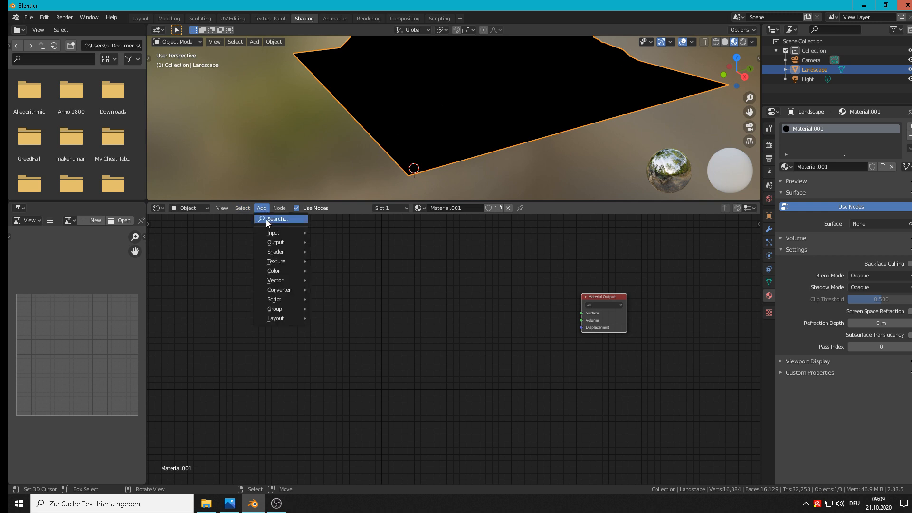
pyautogui.moveTo(270, 232)
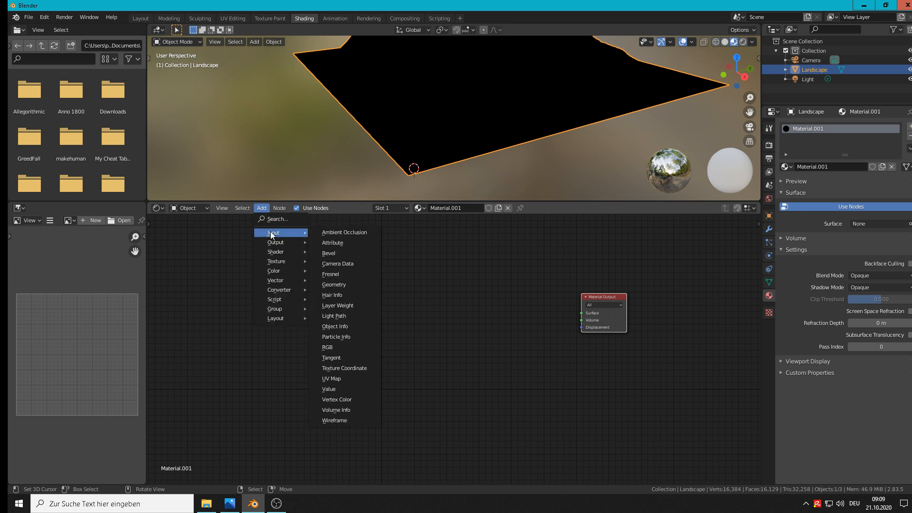
pyautogui.click(350, 368)
pyautogui.click(197, 302)
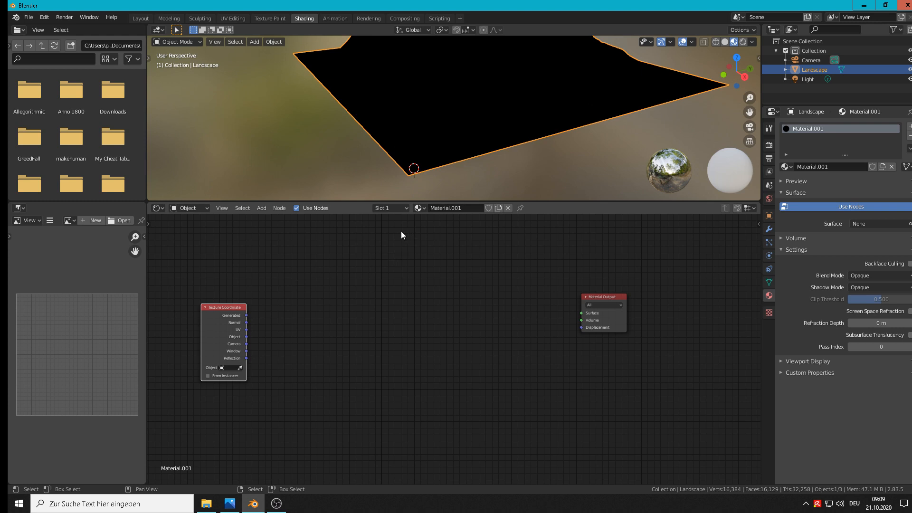
pyautogui.click(264, 208)
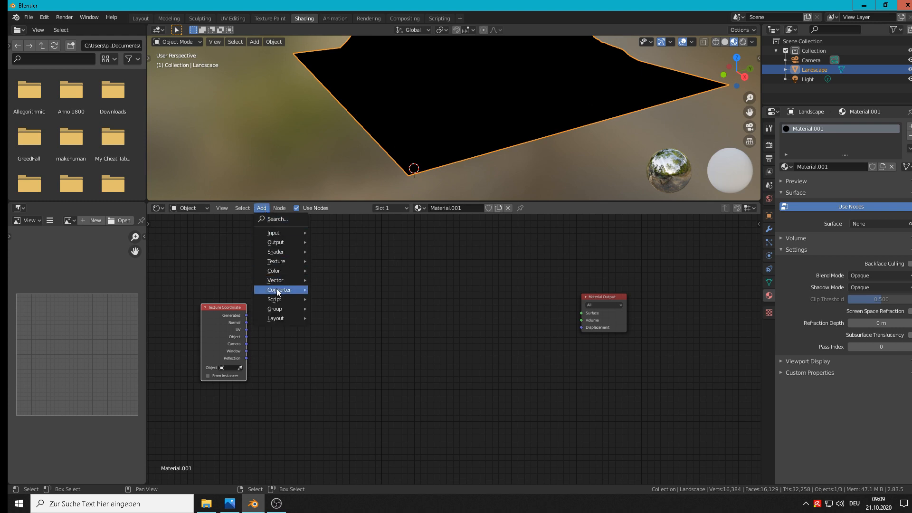
pyautogui.moveTo(277, 291)
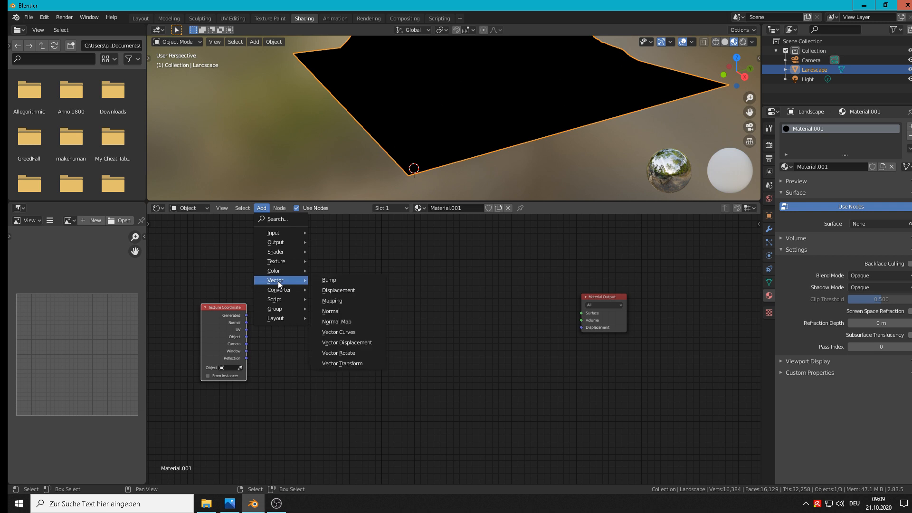
pyautogui.click(345, 301)
pyautogui.click(272, 282)
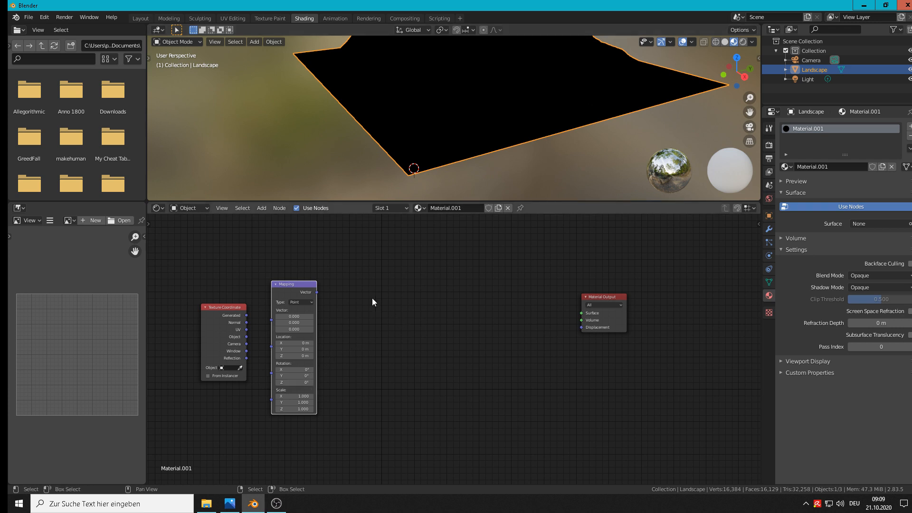
# Add a Diffuse BSDF node between the Mapping node and the Material Output node
pyautogui.moveTo(429, 297); pyautogui.dragTo(425, 310, button='middle')
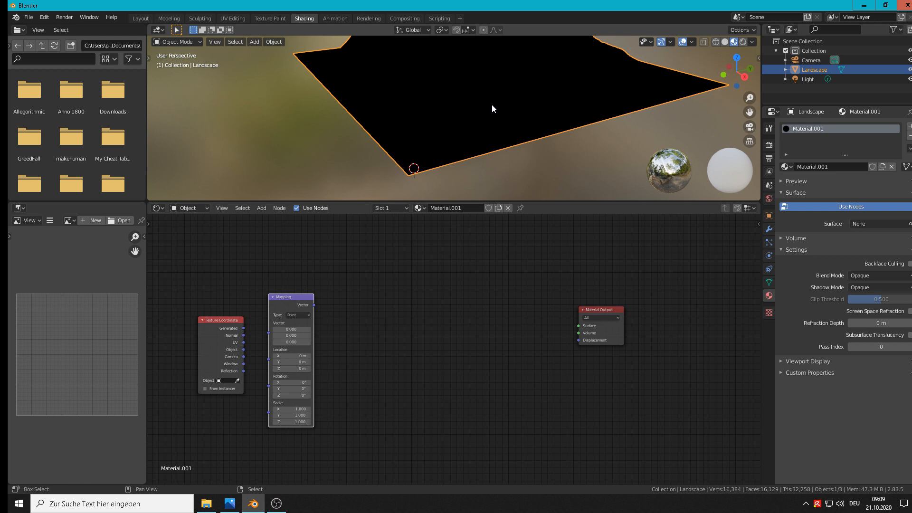
pyautogui.keyDown('shift'); pyautogui.moveTo(492, 104); pyautogui.dragTo(483, 162, button='middle'); pyautogui.keyUp('shift')
pyautogui.click(278, 208)
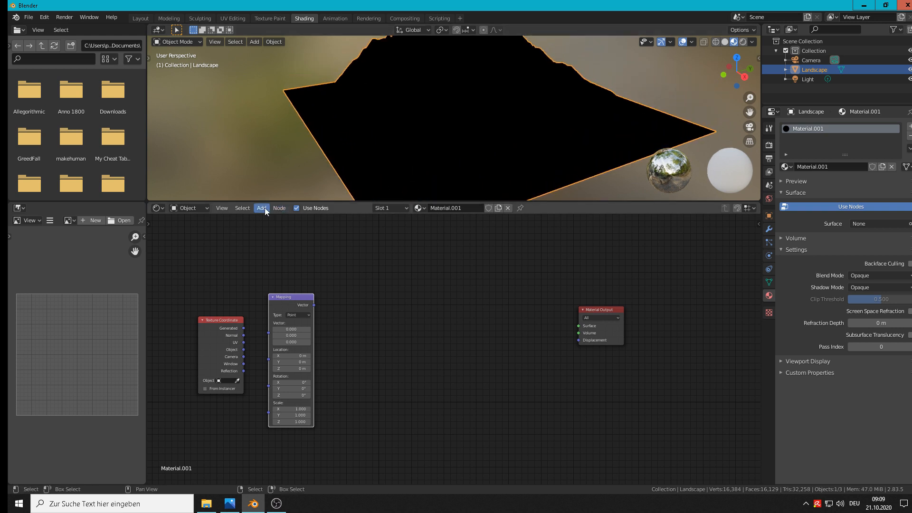
pyautogui.click(262, 207)
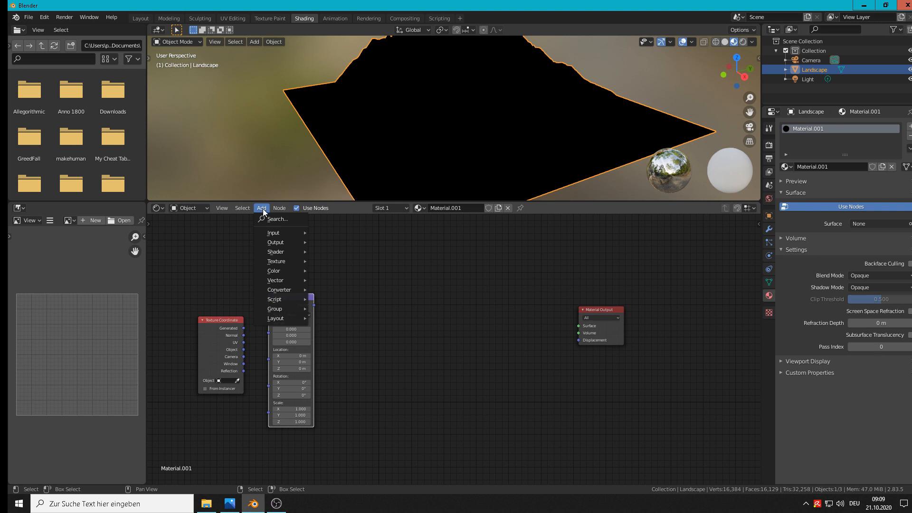
pyautogui.moveTo(281, 253)
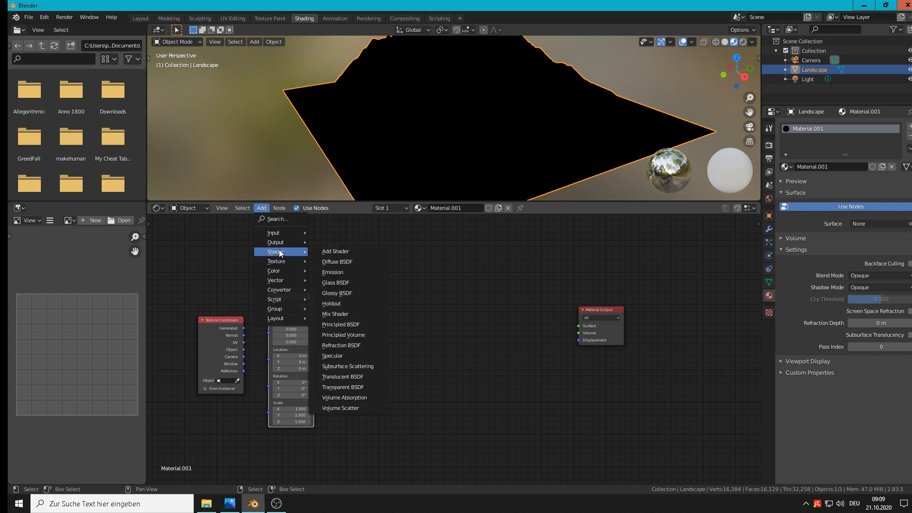
pyautogui.click(339, 263)
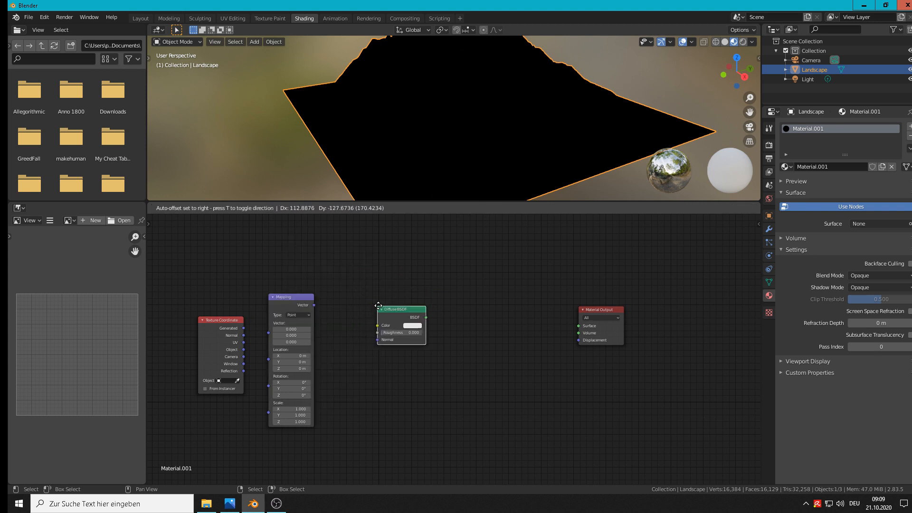
pyautogui.click(376, 300)
pyautogui.moveTo(397, 302); pyautogui.dragTo(389, 297)
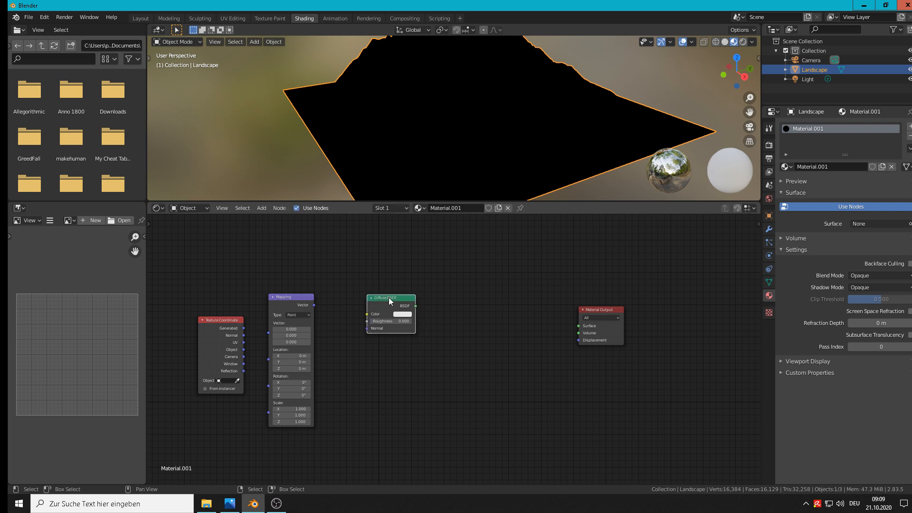
# Duplicate the Diffuse BSDF node twice and stack the copies below the original
pyautogui.hotkey('shift', 'd')
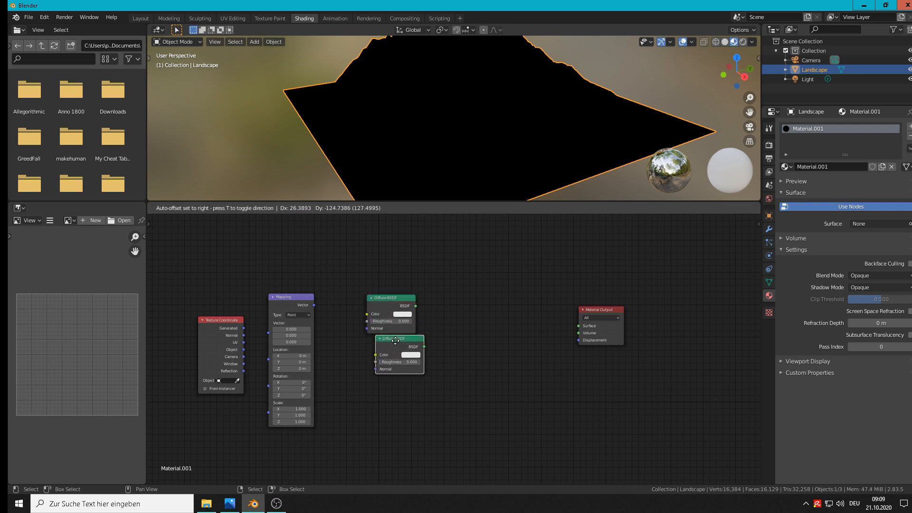
pyautogui.click(385, 347)
pyautogui.hotkey('shift', 'd')
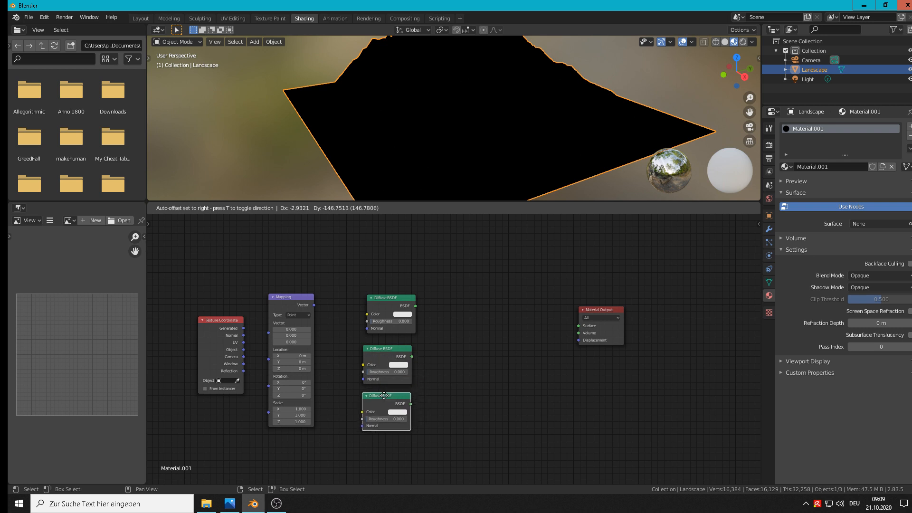
pyautogui.click(384, 398)
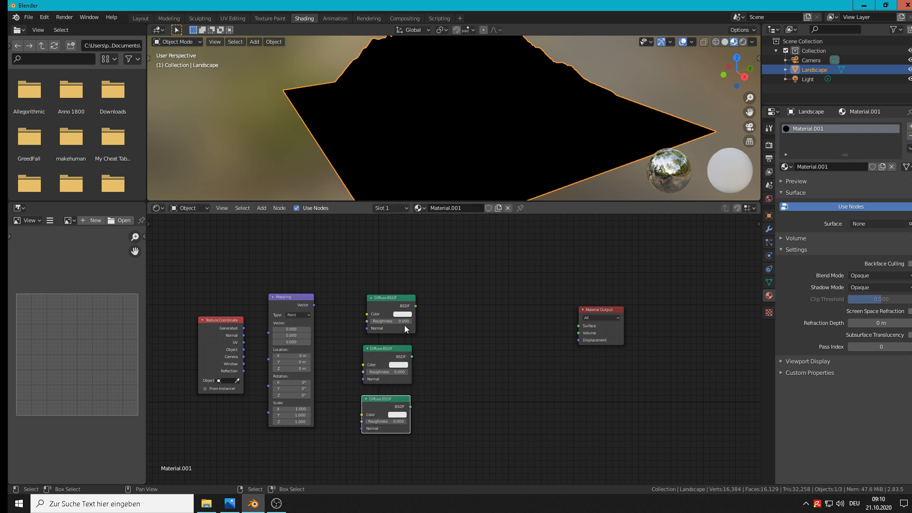
# Set the middle Diffuse BSDF node's colour to dark grey and the lowest one's colour to green
pyautogui.click(398, 365)
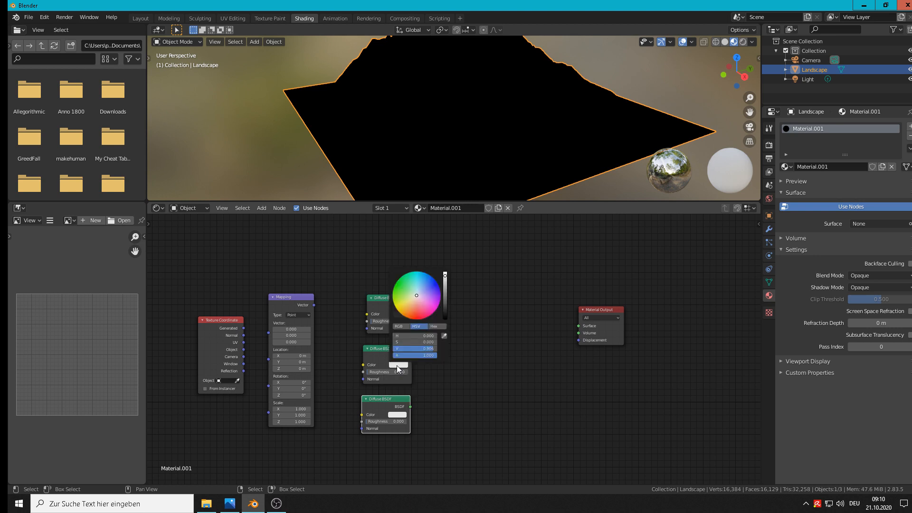
pyautogui.moveTo(445, 296); pyautogui.dragTo(445, 305)
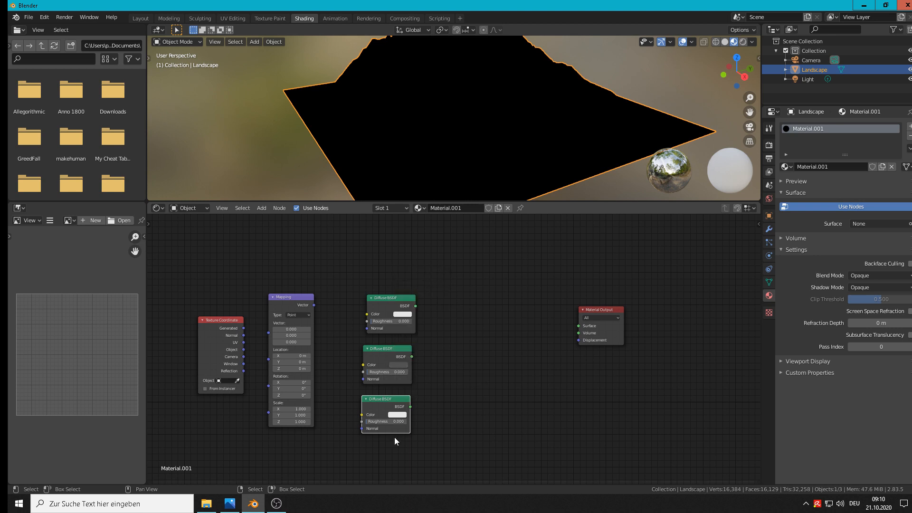
pyautogui.click(398, 415)
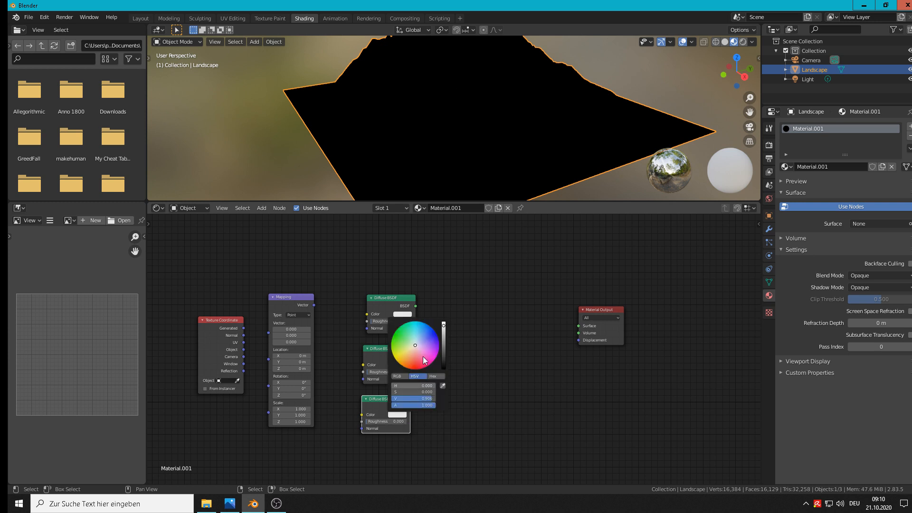
pyautogui.click(393, 341)
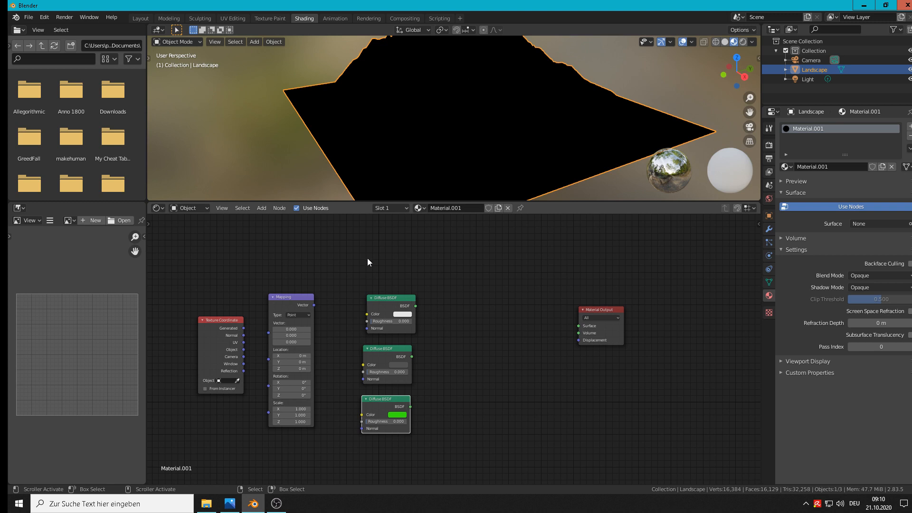
# Add a Mix Shader node between the Diffuse BSDF nodes and the Material Output, and place a duplicate below it
pyautogui.click(262, 208)
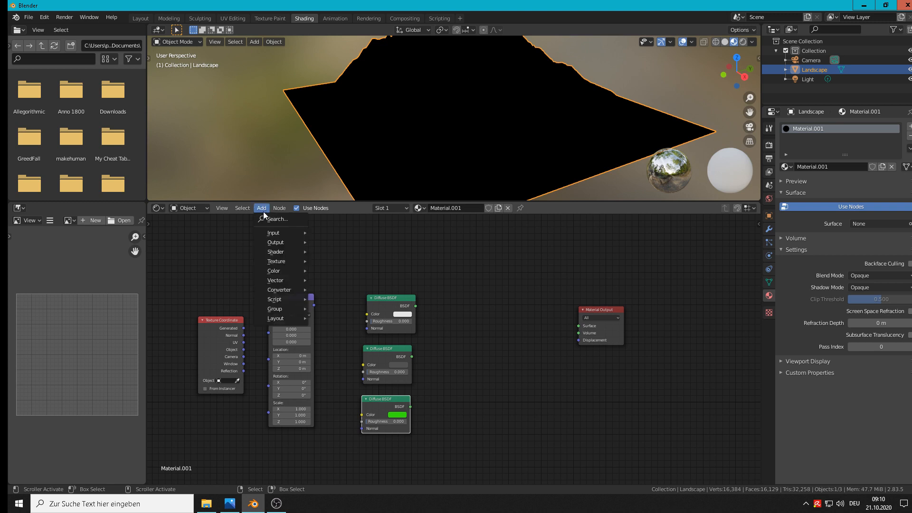
pyautogui.moveTo(276, 279)
pyautogui.moveTo(275, 251)
pyautogui.click(352, 314)
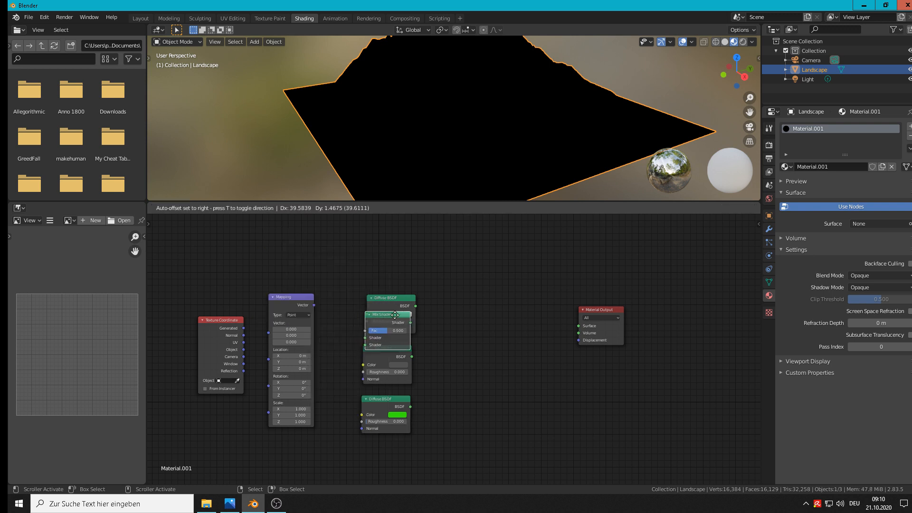
pyautogui.click(467, 296)
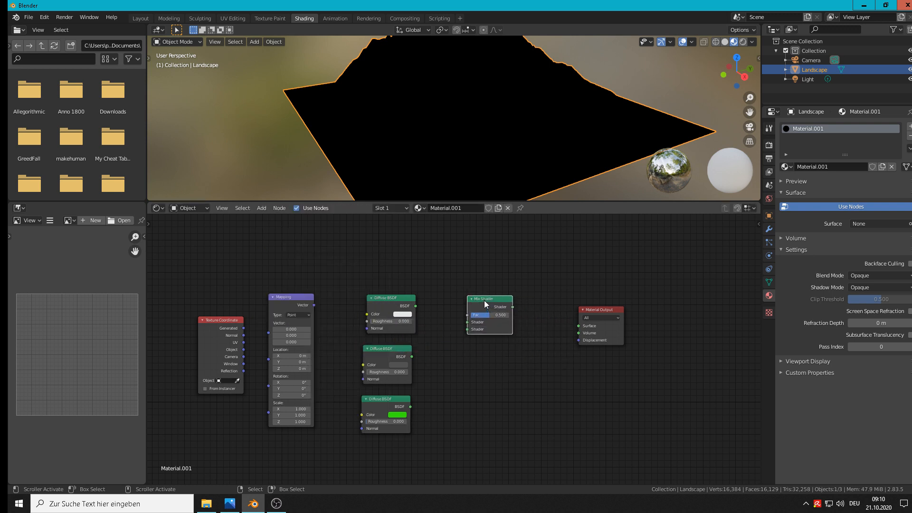
pyautogui.hotkey('shift', 'd')
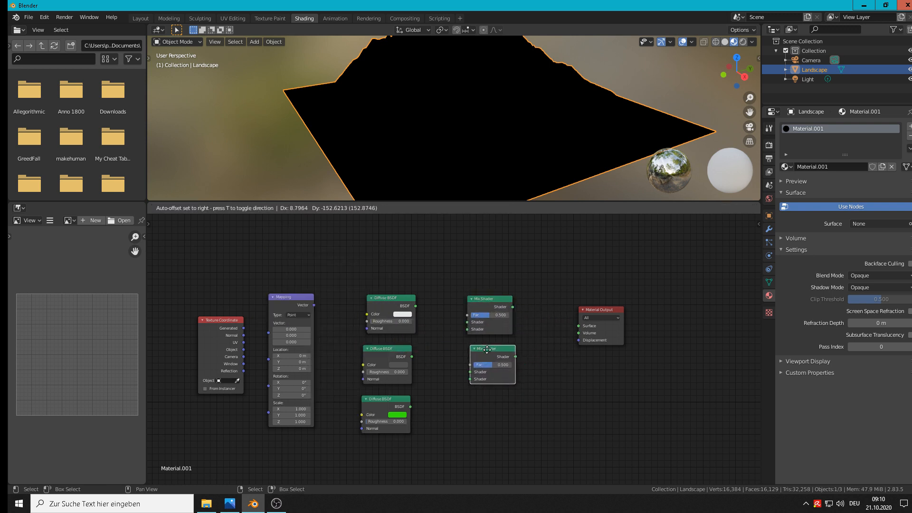
pyautogui.click(486, 350)
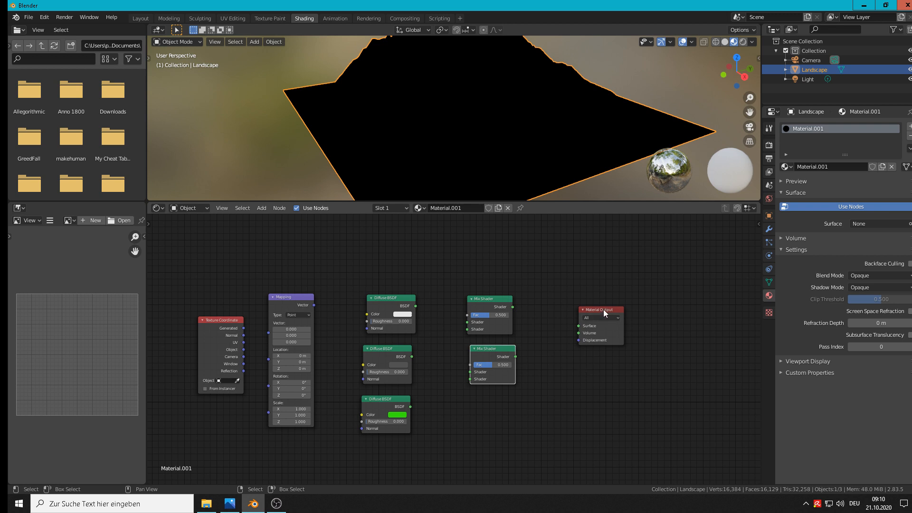
# Space out the Material Output and lower Mix Shader, connect that Mix Shader to the output's Surface, and expand the material preview
pyautogui.moveTo(604, 309); pyautogui.dragTo(643, 299)
pyautogui.moveTo(499, 350); pyautogui.dragTo(585, 350)
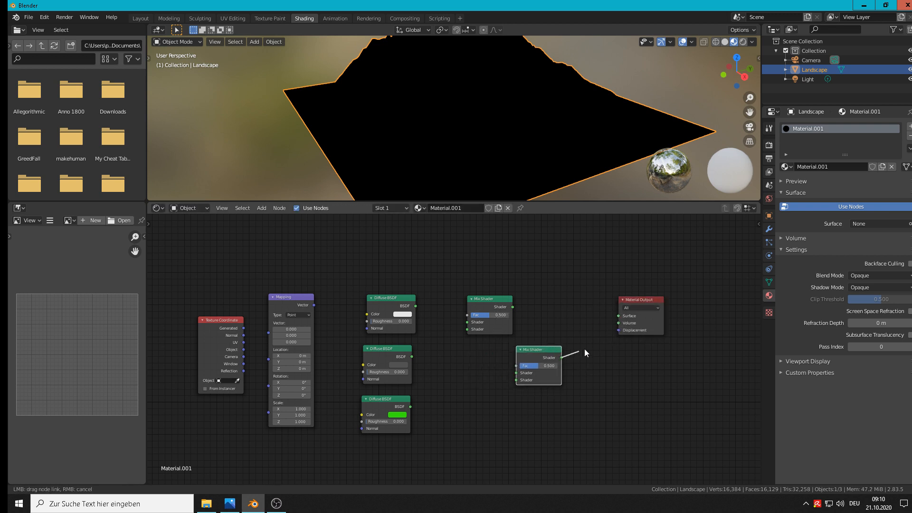
pyautogui.moveTo(614, 321); pyautogui.dragTo(615, 317)
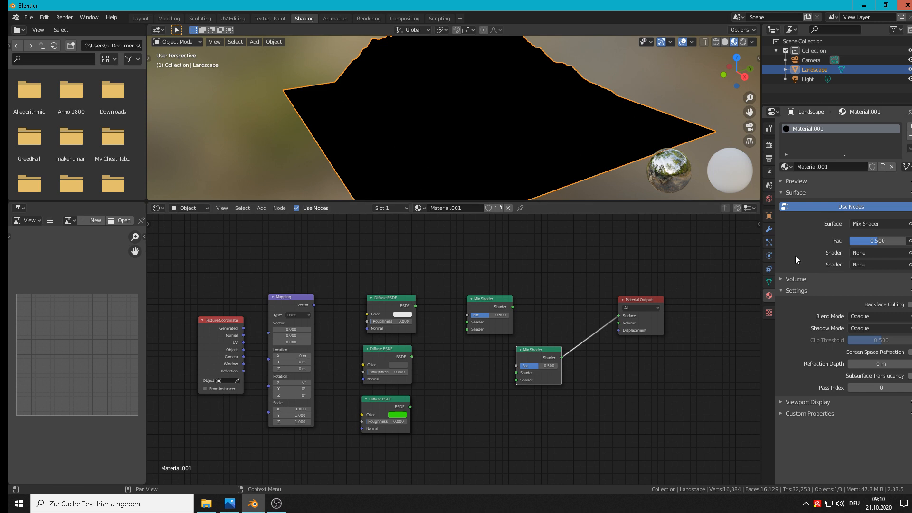
pyautogui.click(781, 182)
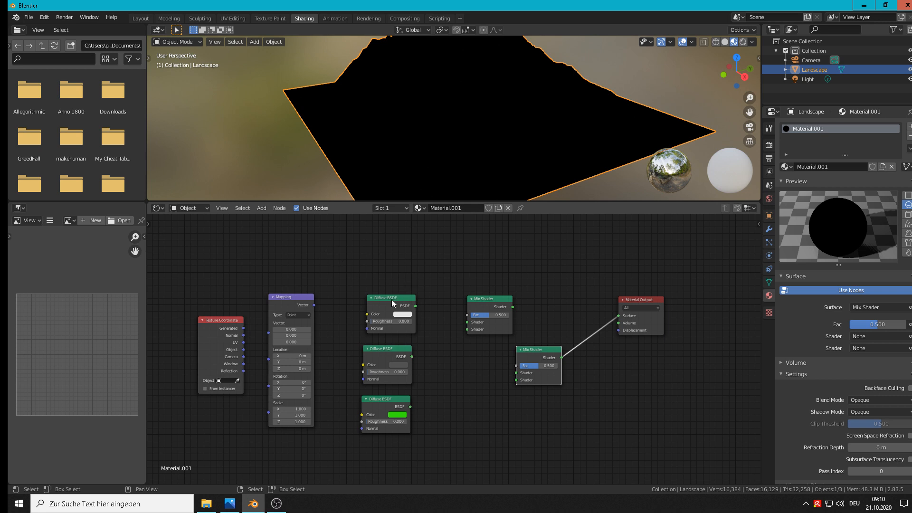
# Move the Texture Coordinate and Mapping nodes farther left and add a ColorRamp node between Mapping and the top Diffuse BSDF
pyautogui.moveTo(224, 327); pyautogui.dragTo(178, 320)
pyautogui.moveTo(289, 298); pyautogui.dragTo(249, 293)
pyautogui.click(261, 208)
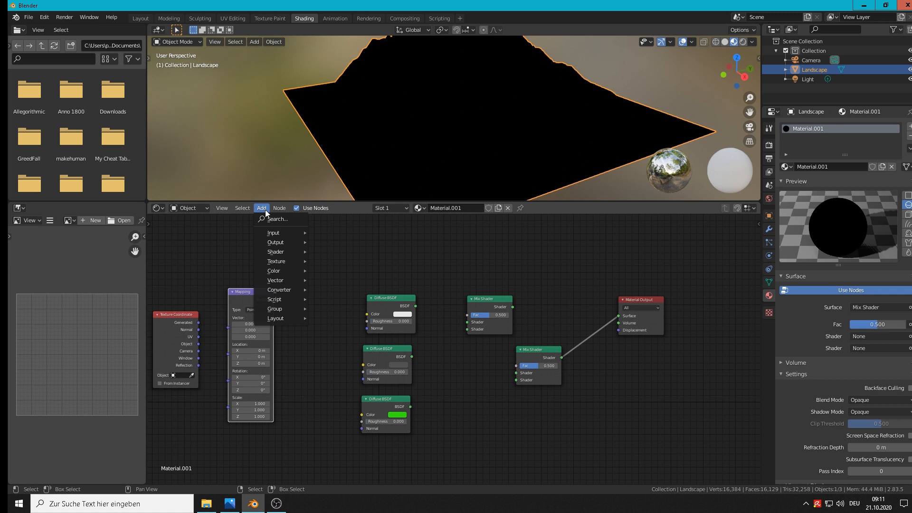
pyautogui.moveTo(269, 284)
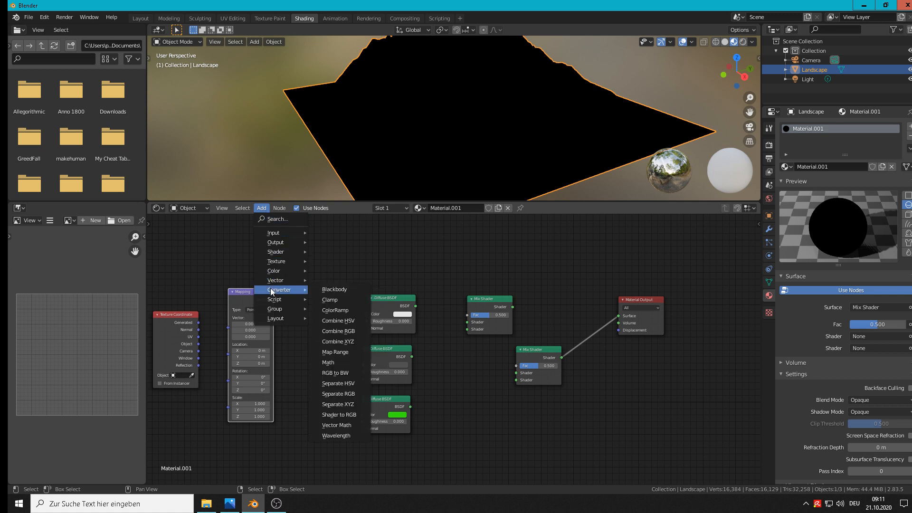
pyautogui.click(337, 309)
pyautogui.click(286, 249)
# Move the three Diffuse BSDF nodes farther right to clear space around the ColorRamp node
pyautogui.click(399, 298)
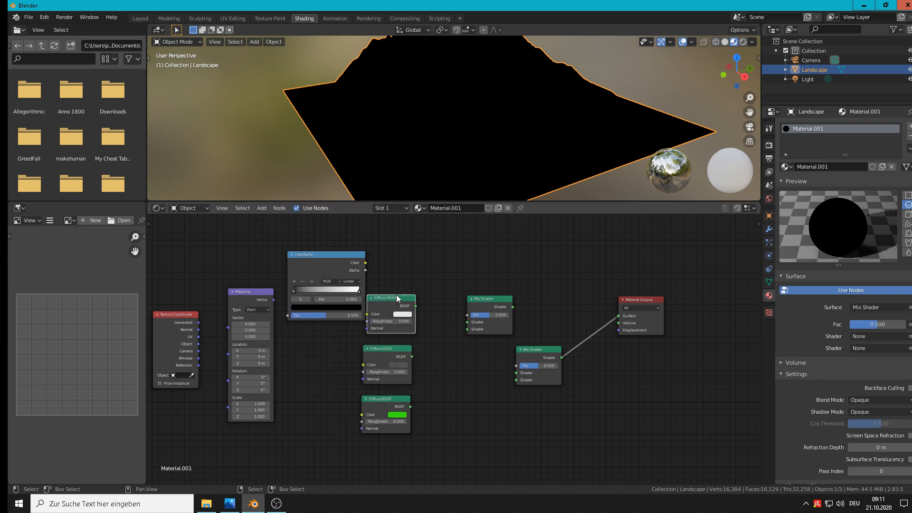
pyautogui.moveTo(397, 298); pyautogui.dragTo(431, 279)
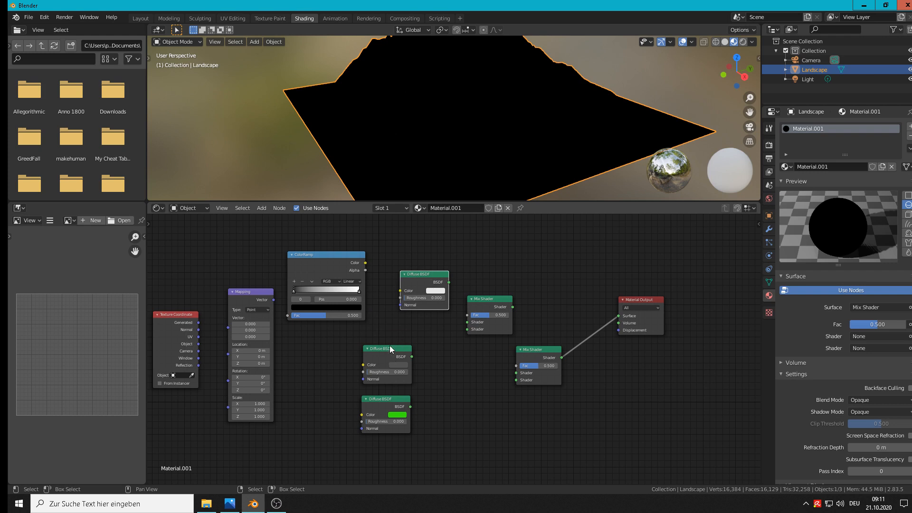
pyautogui.moveTo(390, 345); pyautogui.dragTo(417, 343)
pyautogui.moveTo(388, 400); pyautogui.dragTo(437, 395)
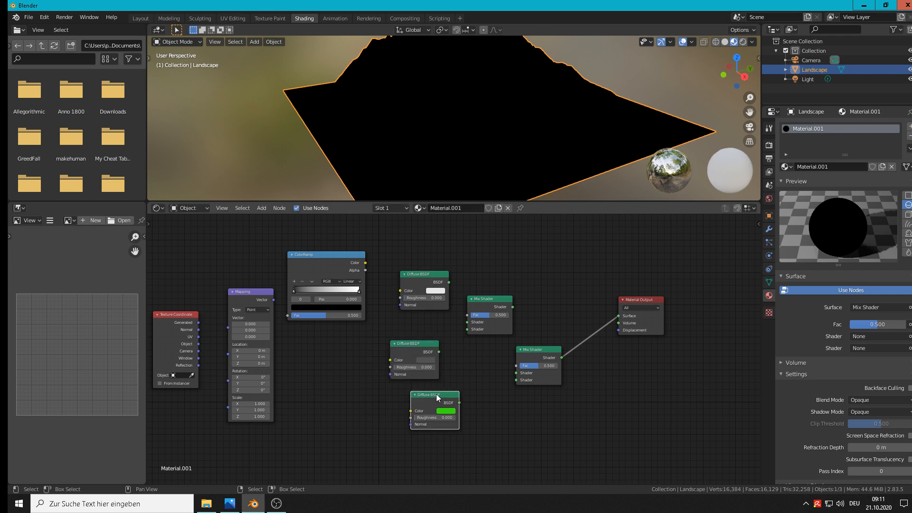
# Duplicate the ColorRamp node and place the copy directly below the original
pyautogui.click(304, 255)
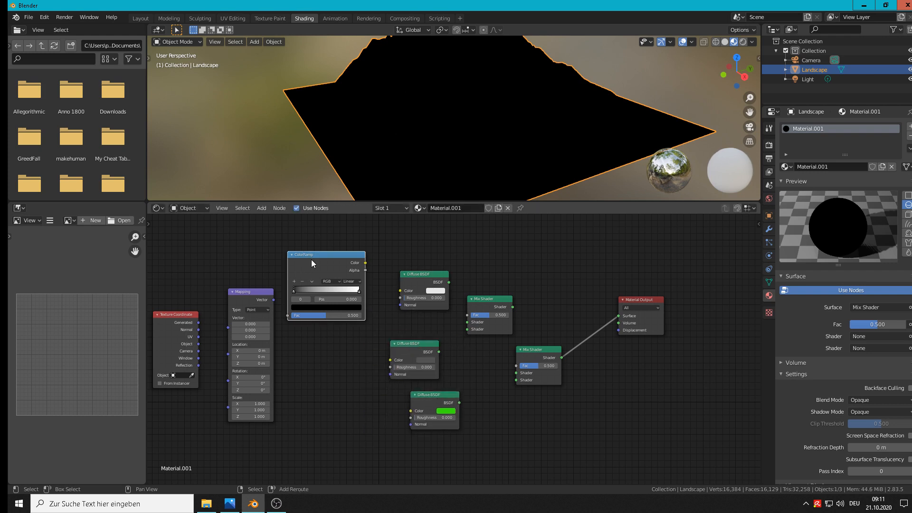
pyautogui.hotkey('shift', 'd')
pyautogui.click(309, 342)
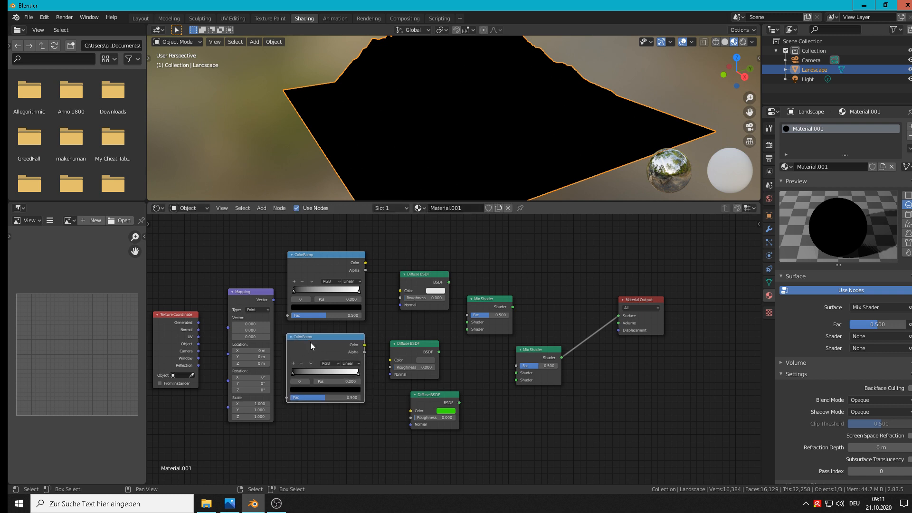
# Shift the Material Output, both Mix Shaders, the three Diffuse BSDFs and both ColorRamps farther right to clear space after the Mapping node
pyautogui.moveTo(652, 302); pyautogui.dragTo(711, 301)
pyautogui.moveTo(540, 351); pyautogui.dragTo(635, 341)
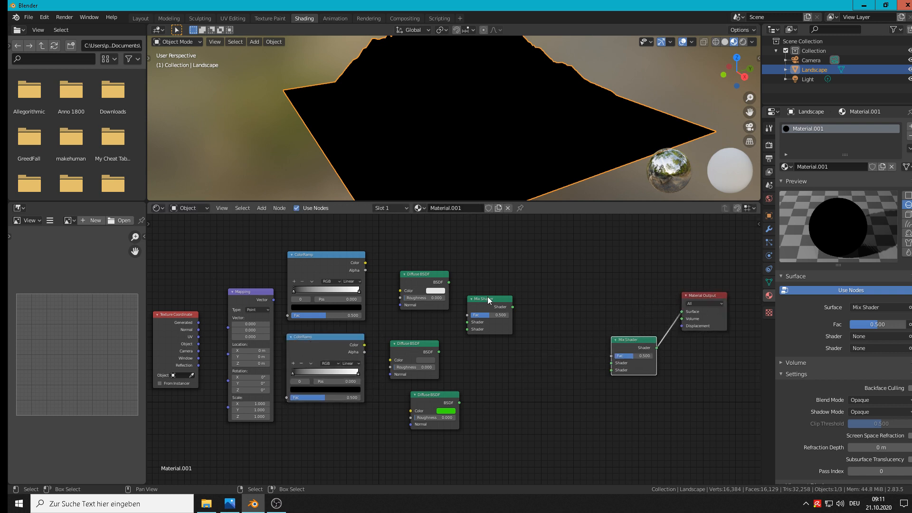
pyautogui.moveTo(489, 299); pyautogui.dragTo(571, 285)
pyautogui.click(434, 280)
pyautogui.moveTo(434, 280); pyautogui.dragTo(489, 305)
pyautogui.moveTo(410, 347); pyautogui.dragTo(472, 346)
pyautogui.moveTo(431, 397); pyautogui.dragTo(543, 405)
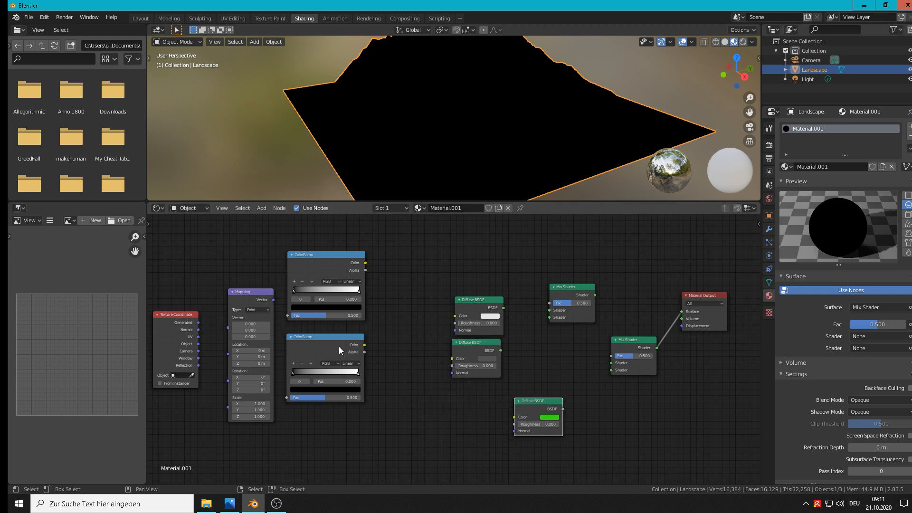
pyautogui.moveTo(324, 339); pyautogui.dragTo(387, 346)
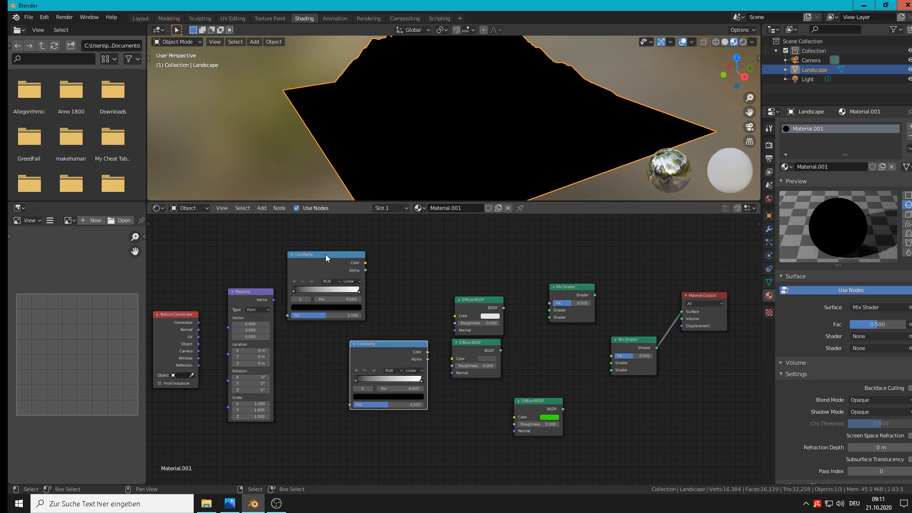
pyautogui.moveTo(326, 255); pyautogui.dragTo(386, 269)
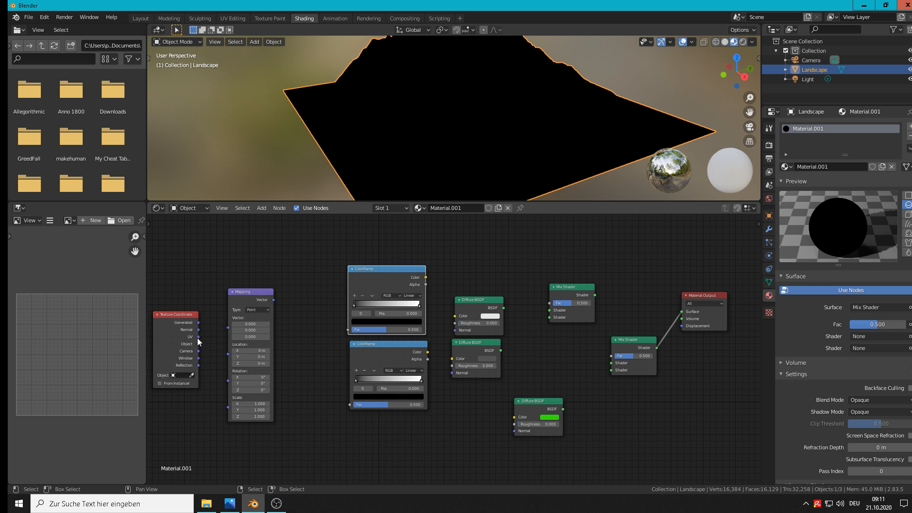
# Connect the Texture Coordinate's UV output to the Mapping node's Vector input and set the Mapping type to Vector
pyautogui.moveTo(198, 337); pyautogui.dragTo(228, 327)
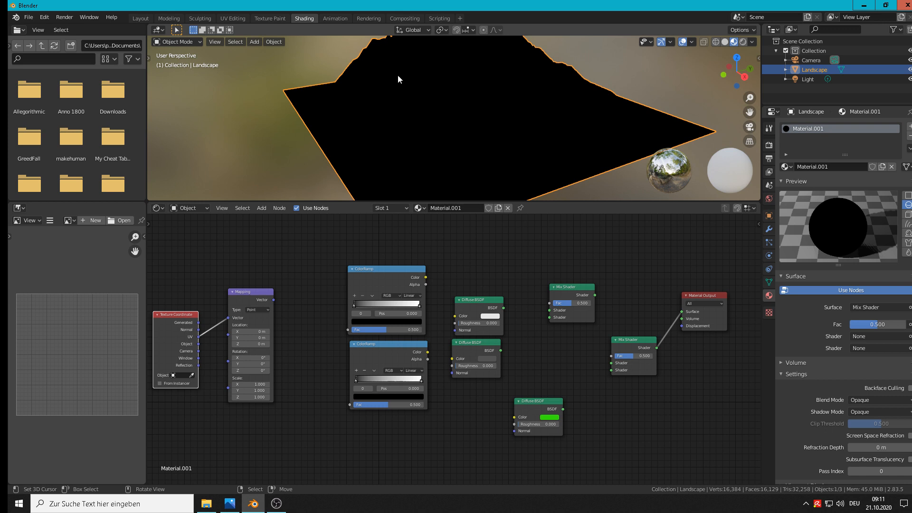
pyautogui.click(257, 310)
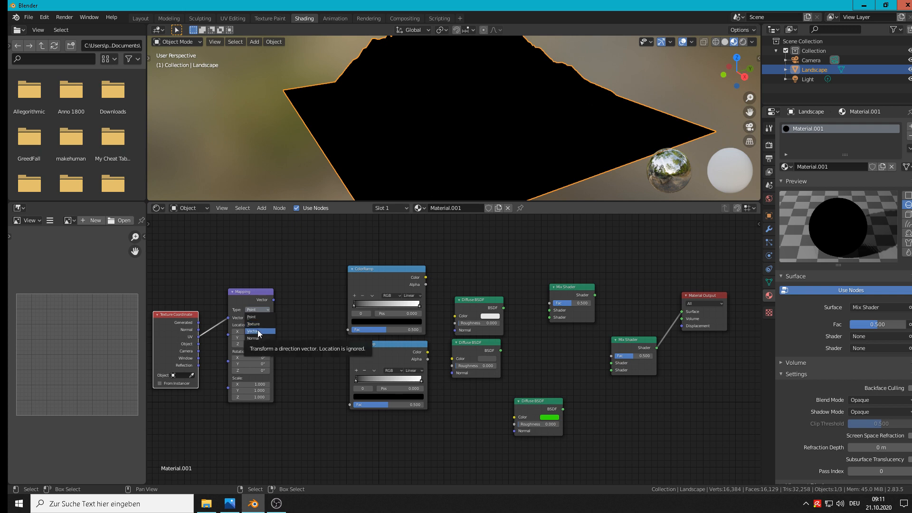
pyautogui.click(258, 330)
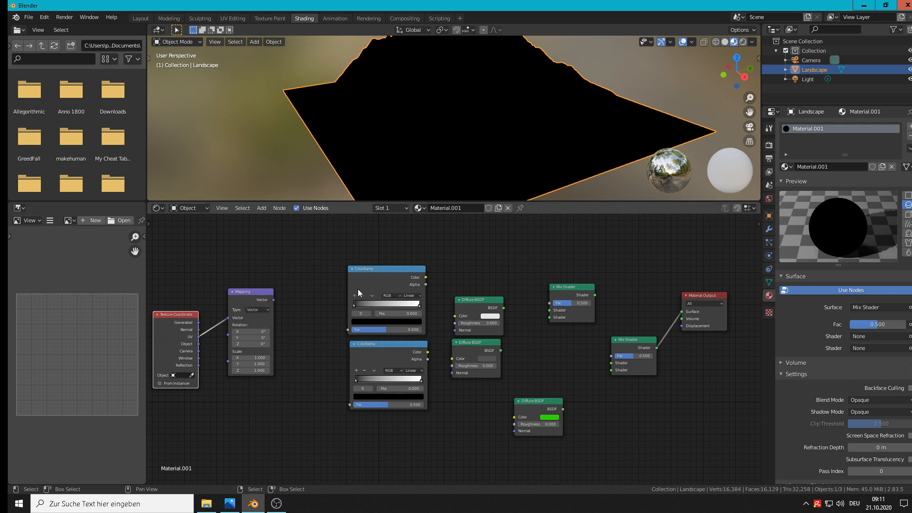
# Add a Separate XYZ node between Mapping and the upper ColorRamp and connect Mapping's Vector output to its Vector input
pyautogui.moveTo(422, 114); pyautogui.dragTo(446, 50, button='middle')
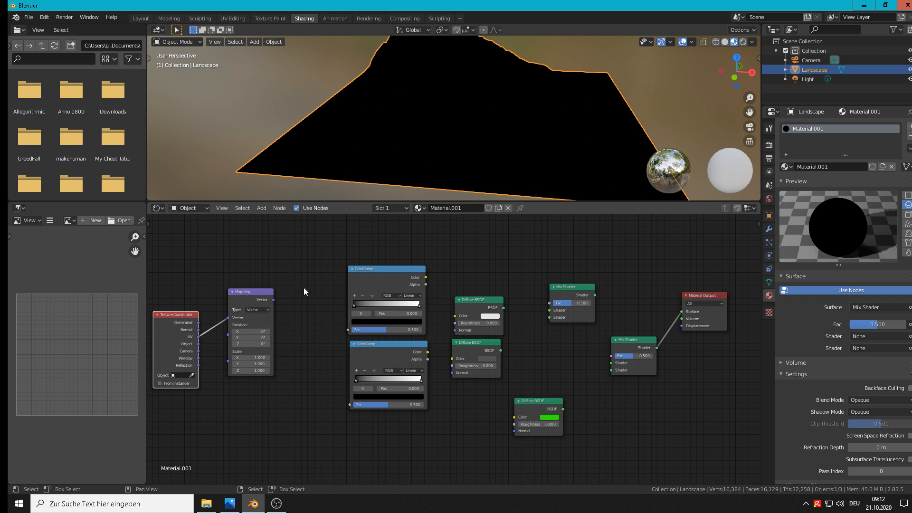
pyautogui.click(266, 209)
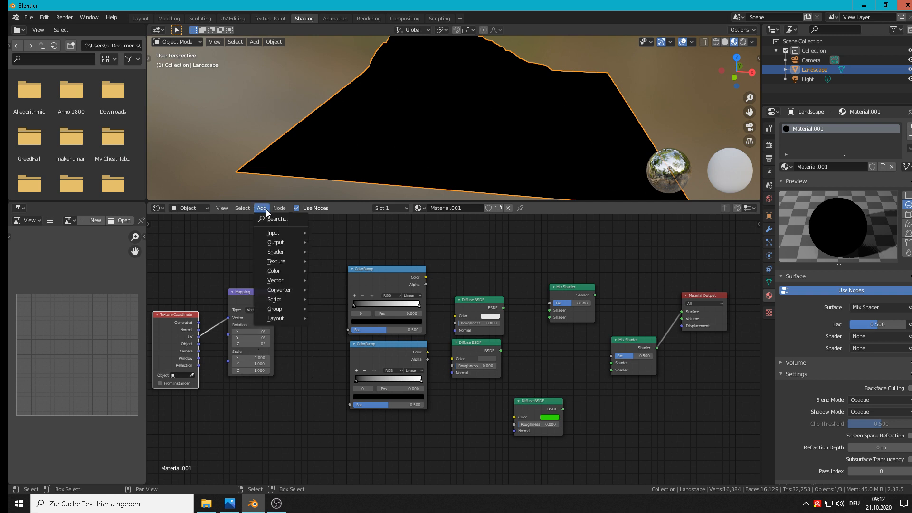
pyautogui.moveTo(263, 288)
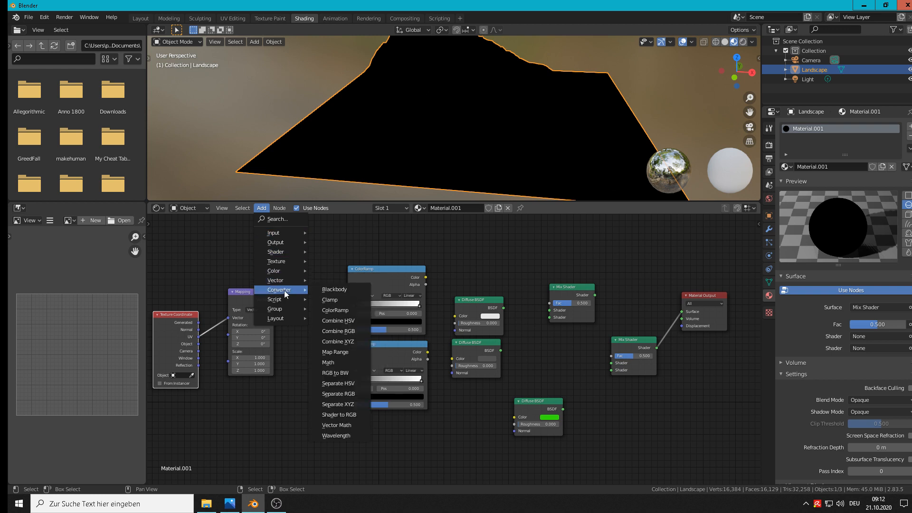
pyautogui.click(354, 404)
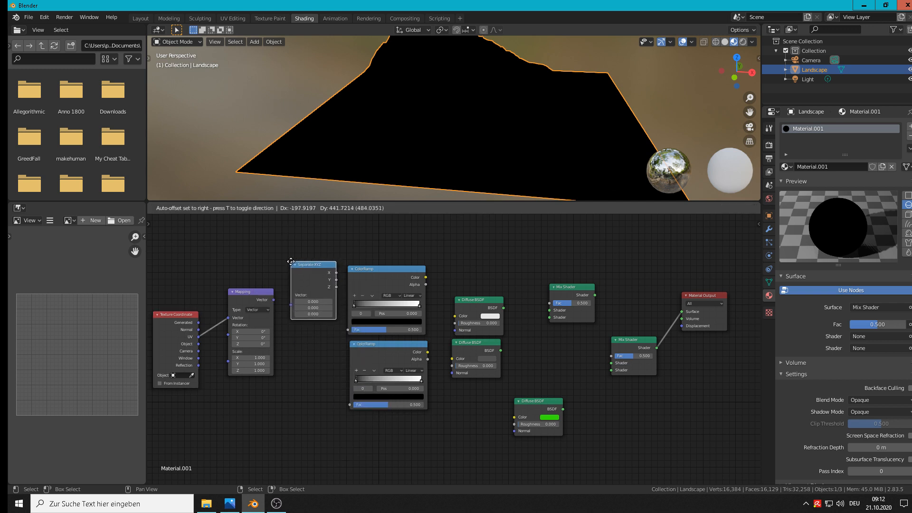
pyautogui.click(291, 262)
pyautogui.moveTo(273, 300); pyautogui.dragTo(291, 295)
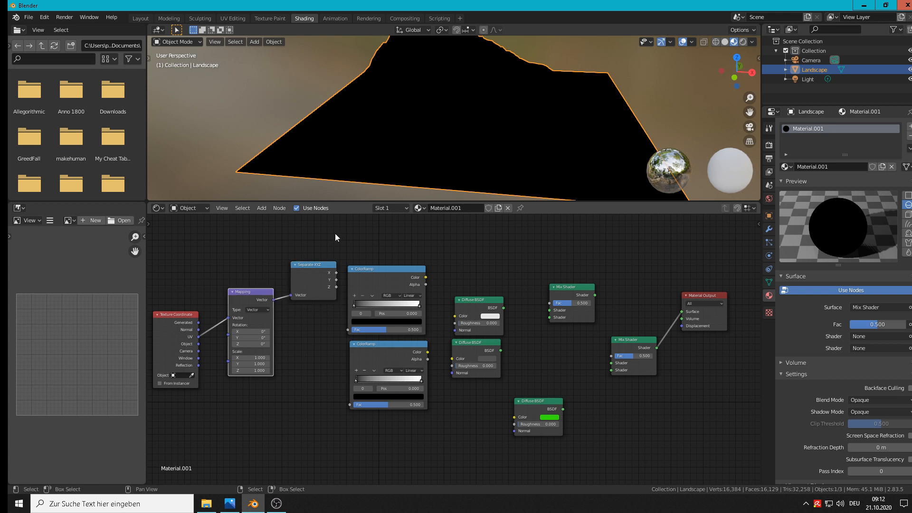
pyautogui.moveTo(309, 270); pyautogui.dragTo(311, 269)
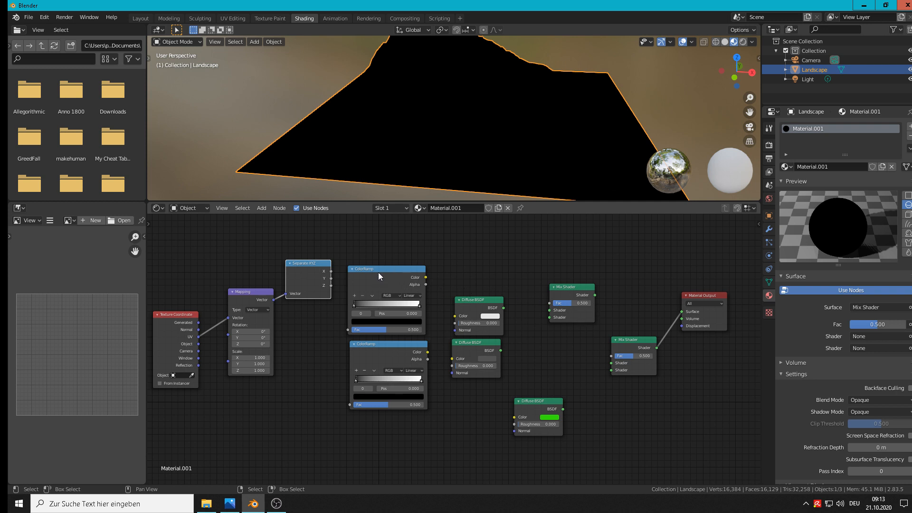
# Spread out the two ColorRamps and move the white Diffuse BSDF, grey Diffuse BSDF and upper Mix Shader higher
pyautogui.moveTo(378, 272); pyautogui.dragTo(394, 251)
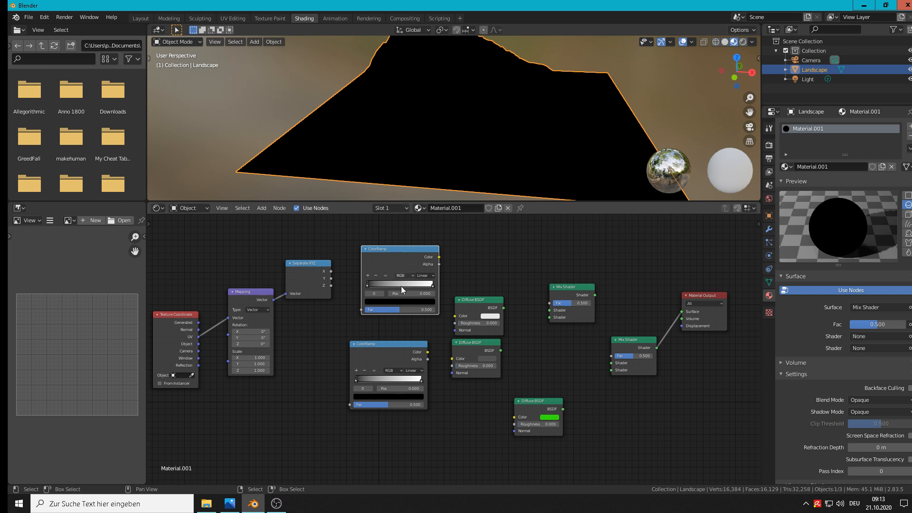
pyautogui.moveTo(394, 346)
pyautogui.mouseDown()
pyautogui.moveTo(413, 338)
pyautogui.moveTo(400, 341)
pyautogui.mouseUp()
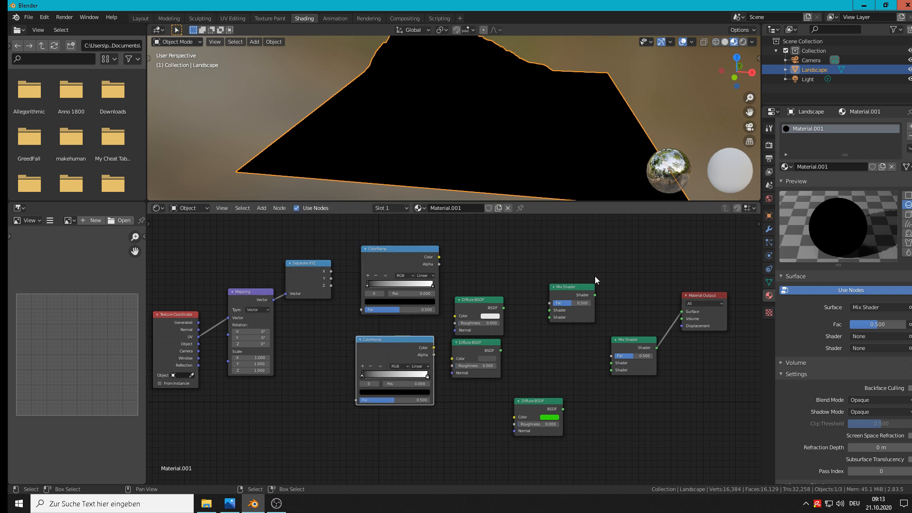
pyautogui.moveTo(487, 303); pyautogui.dragTo(506, 262)
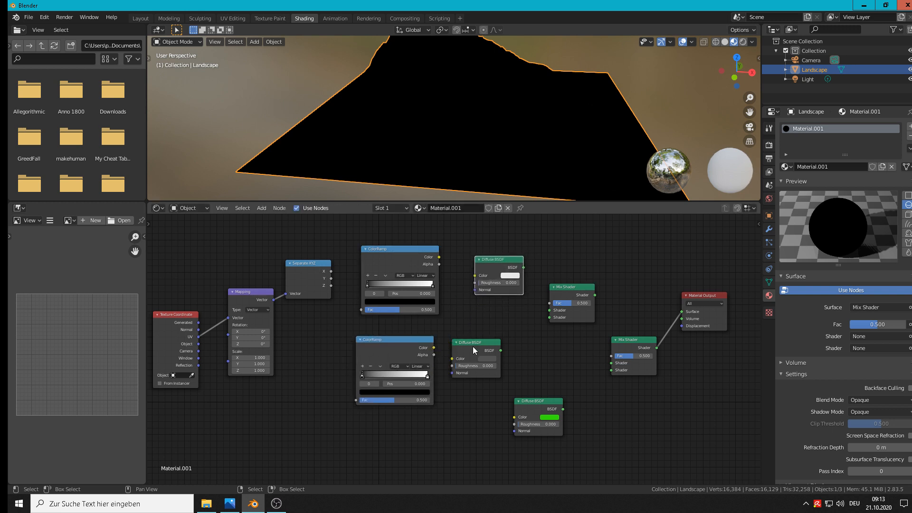
pyautogui.moveTo(473, 346); pyautogui.dragTo(495, 309)
pyautogui.moveTo(580, 286); pyautogui.dragTo(581, 232)
# Connect the white and grey Diffuse BSDFs to the upper Mix Shader, and its output to the second Mix Shader's first Shader input
pyautogui.moveTo(524, 268); pyautogui.dragTo(552, 258)
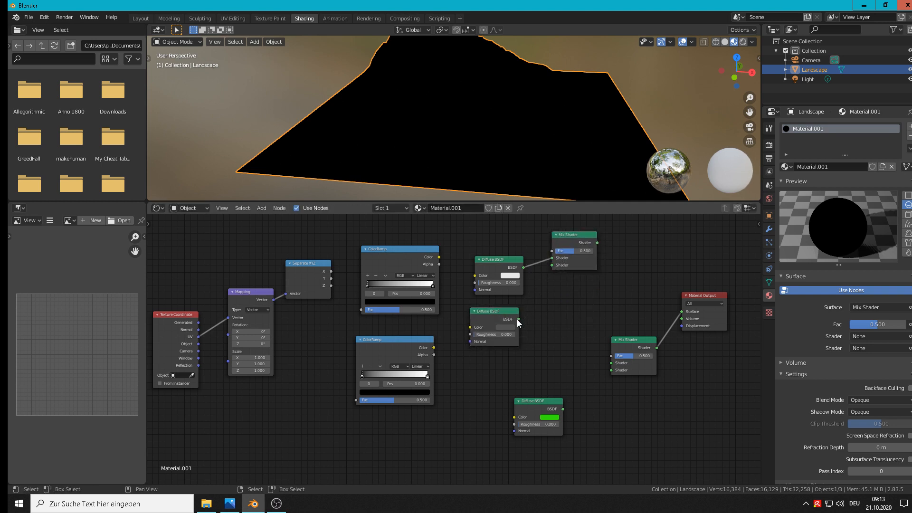
pyautogui.moveTo(518, 319); pyautogui.dragTo(552, 265)
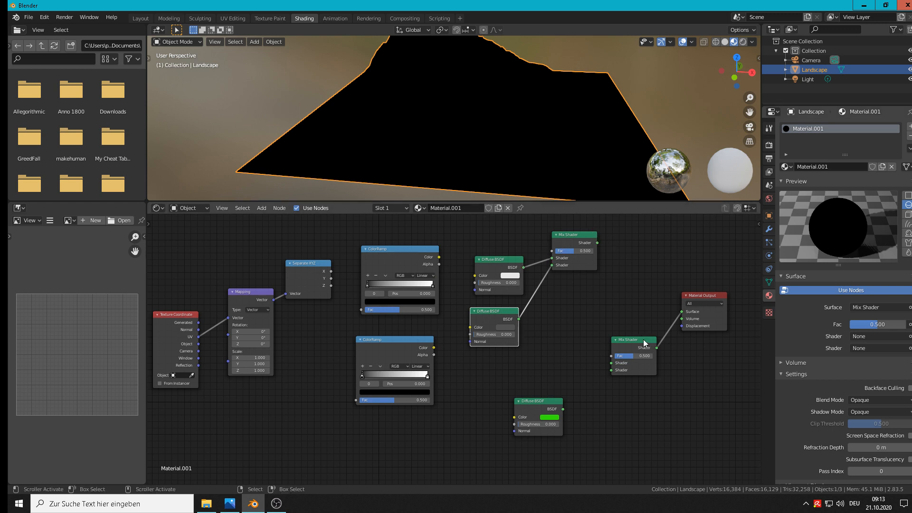
pyautogui.moveTo(643, 339); pyautogui.dragTo(659, 301)
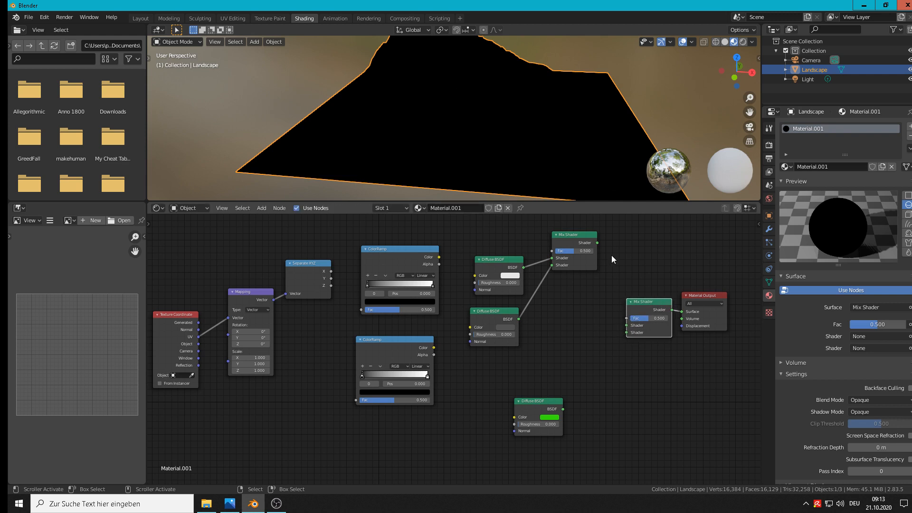
pyautogui.moveTo(597, 243); pyautogui.dragTo(602, 247)
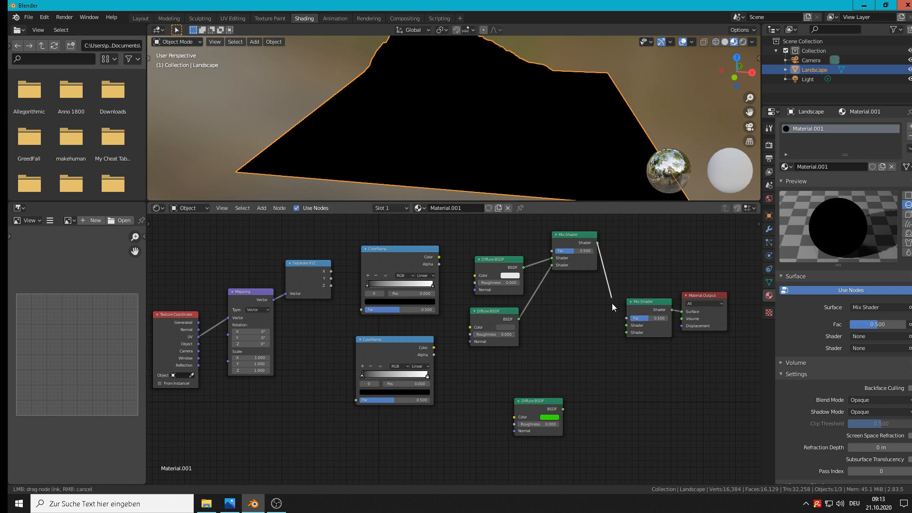
pyautogui.moveTo(612, 304); pyautogui.dragTo(625, 323)
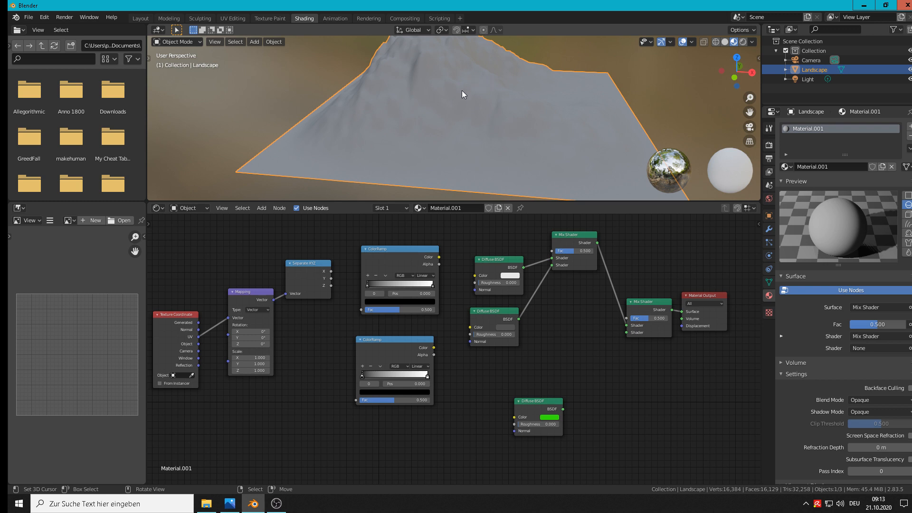
# Connect the upper ColorRamp's Color to the upper Mix Shader's Fac, and Separate XYZ's Y output to that ramp's Fac
pyautogui.scroll(-2, 473, 90)
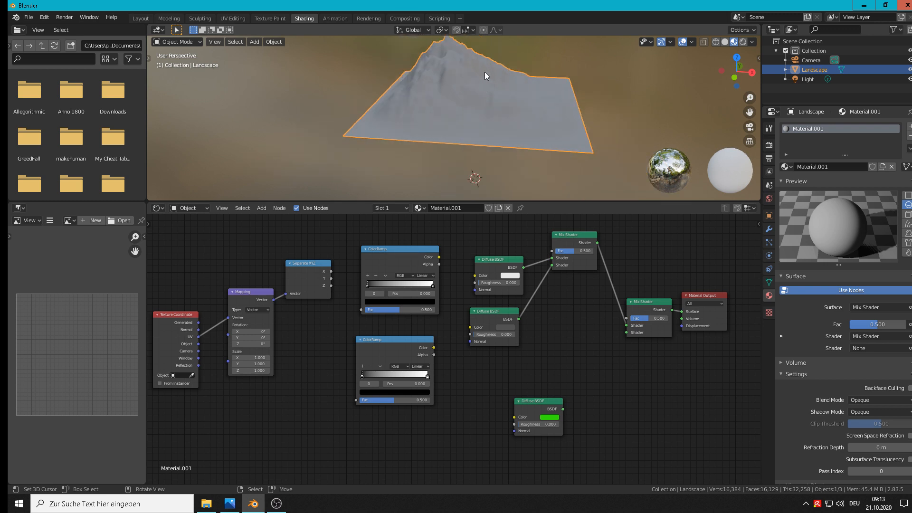
pyautogui.scroll(1, 484, 76)
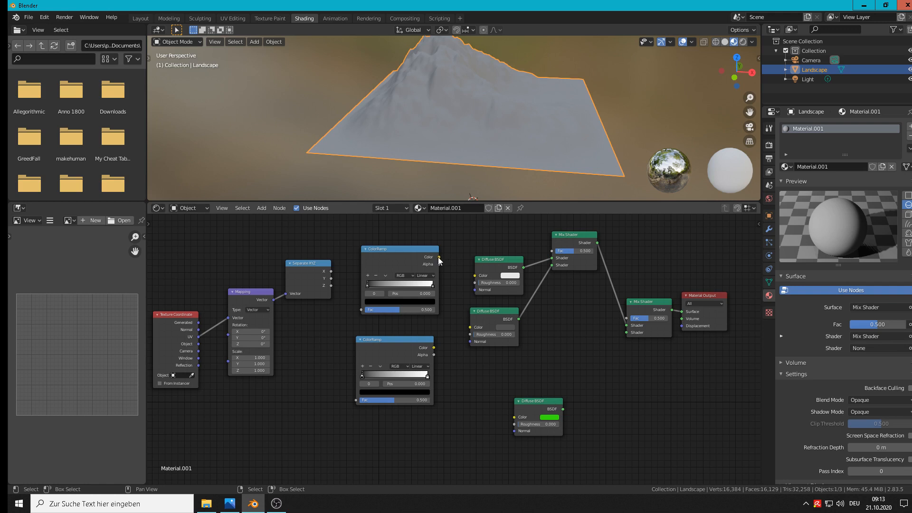
pyautogui.moveTo(438, 258)
pyautogui.mouseDown()
pyautogui.moveTo(543, 248)
pyautogui.moveTo(555, 255)
pyautogui.mouseUp()
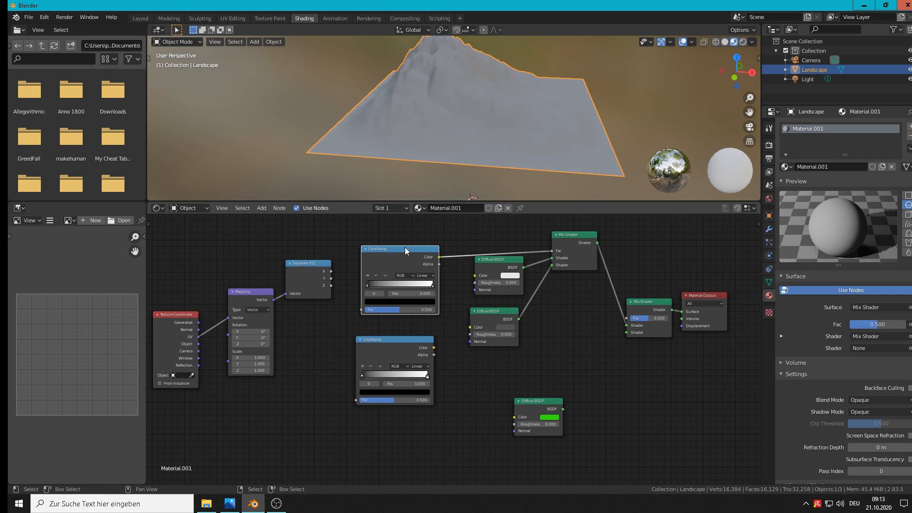
pyautogui.moveTo(405, 247); pyautogui.dragTo(413, 234)
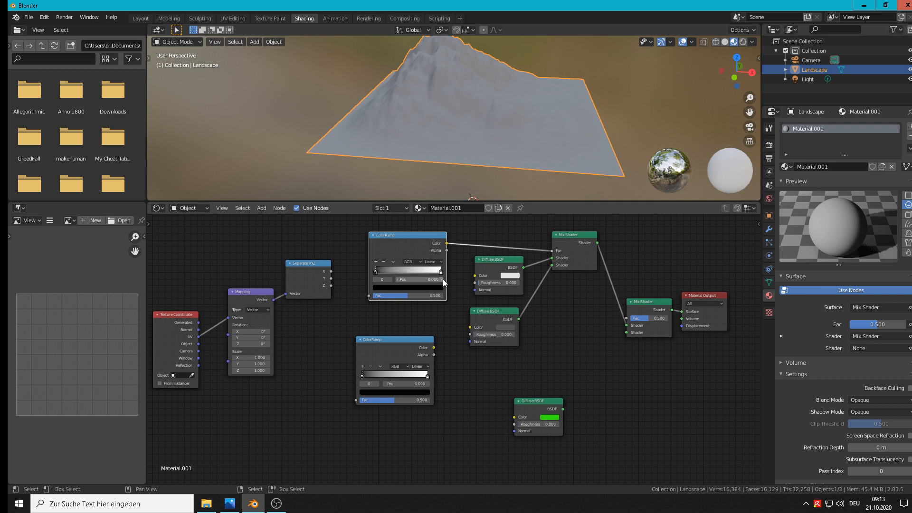
pyautogui.moveTo(440, 271)
pyautogui.mouseDown()
pyautogui.moveTo(389, 276)
pyautogui.moveTo(463, 282)
pyautogui.mouseUp()
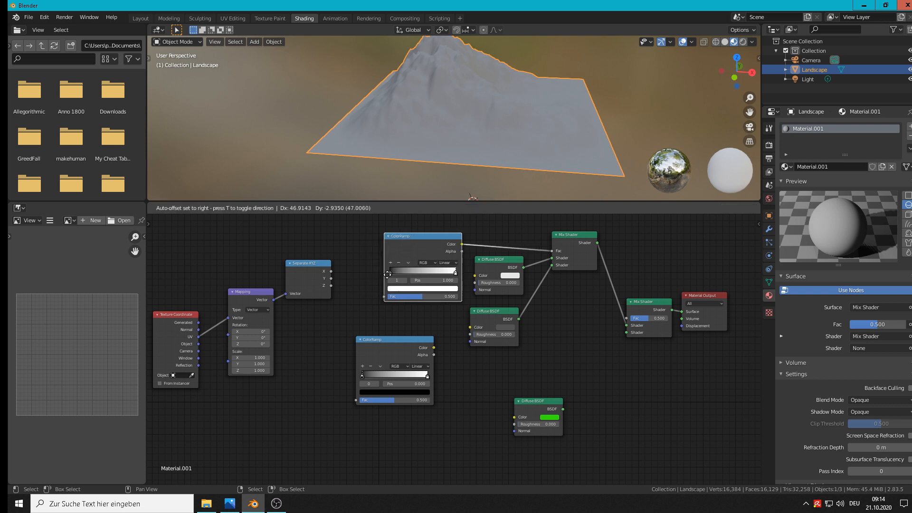
pyautogui.scroll(2, 367, 274)
pyautogui.moveTo(363, 272)
pyautogui.mouseDown()
pyautogui.moveTo(452, 276)
pyautogui.moveTo(356, 269)
pyautogui.mouseUp()
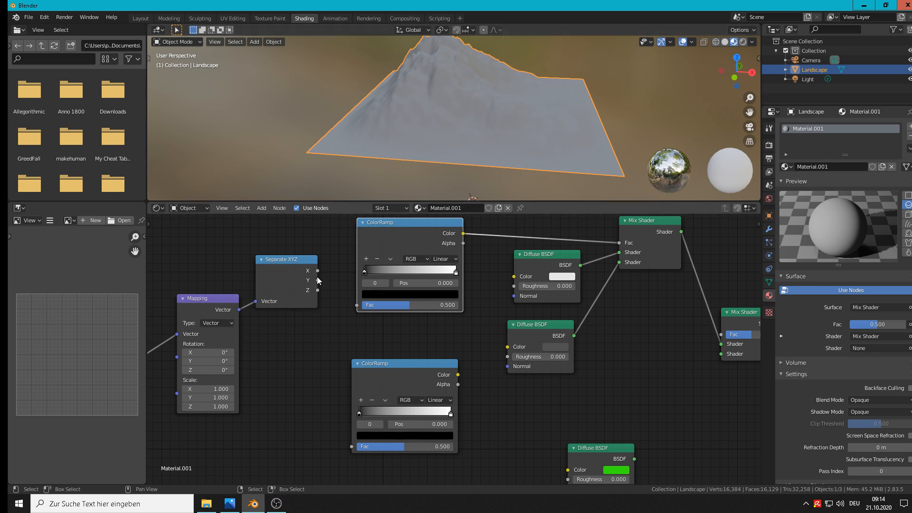
pyautogui.moveTo(318, 280); pyautogui.dragTo(357, 304)
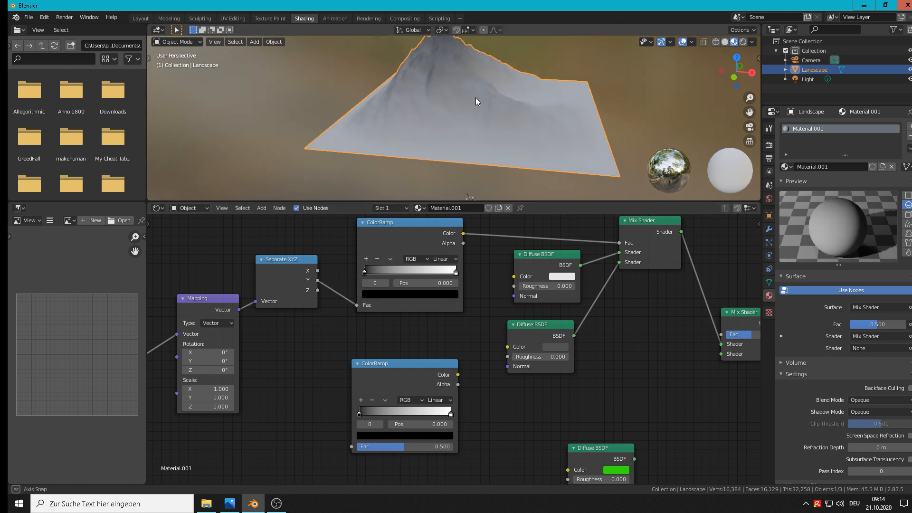
# Set the upper ColorRamp's white stop to position 0.609 and its black stop to 0.377
pyautogui.moveTo(475, 98); pyautogui.dragTo(449, 75, button='middle')
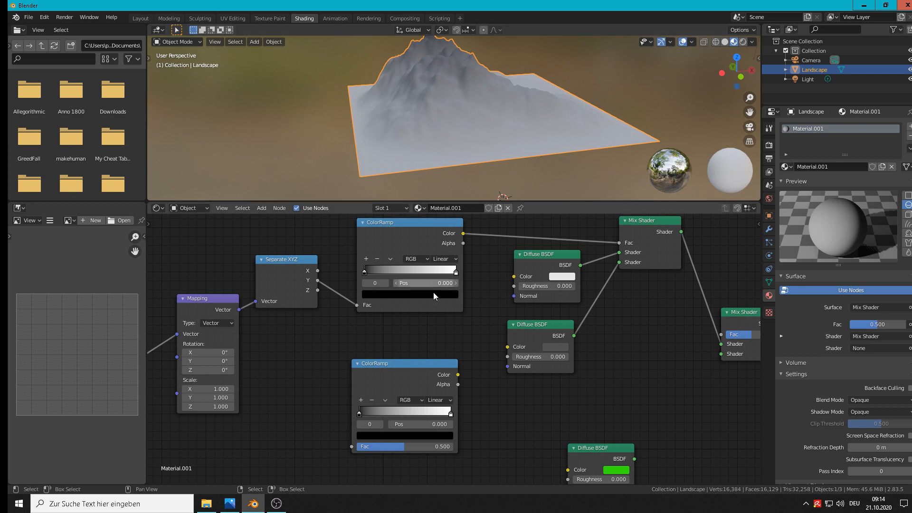
pyautogui.moveTo(363, 271)
pyautogui.mouseDown()
pyautogui.moveTo(394, 265)
pyautogui.moveTo(354, 263)
pyautogui.mouseUp()
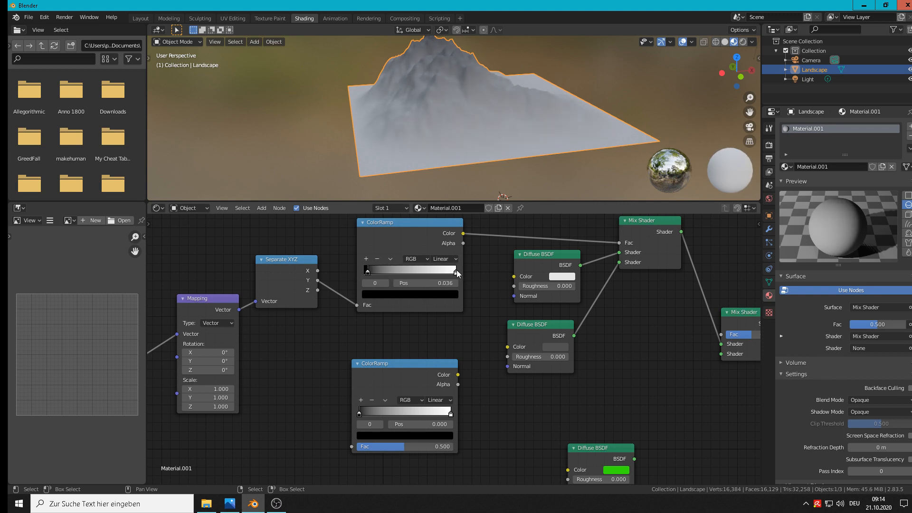
pyautogui.moveTo(456, 269); pyautogui.dragTo(396, 272)
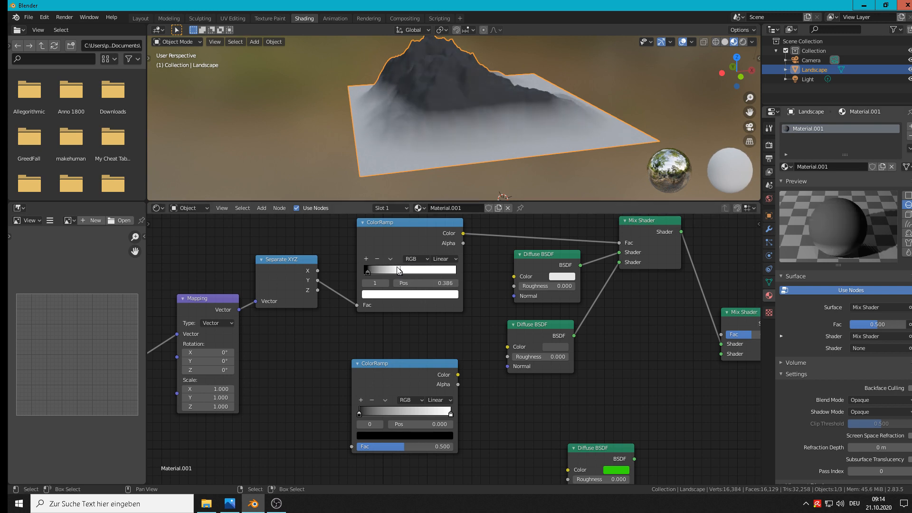
pyautogui.moveTo(400, 272); pyautogui.dragTo(423, 269)
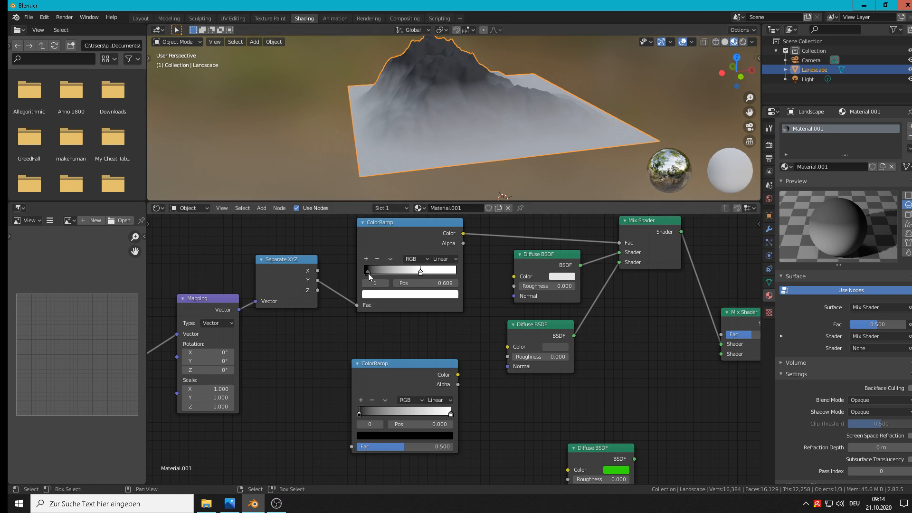
pyautogui.moveTo(368, 273)
pyautogui.mouseDown()
pyautogui.moveTo(418, 271)
pyautogui.moveTo(392, 266)
pyautogui.moveTo(401, 267)
pyautogui.mouseUp()
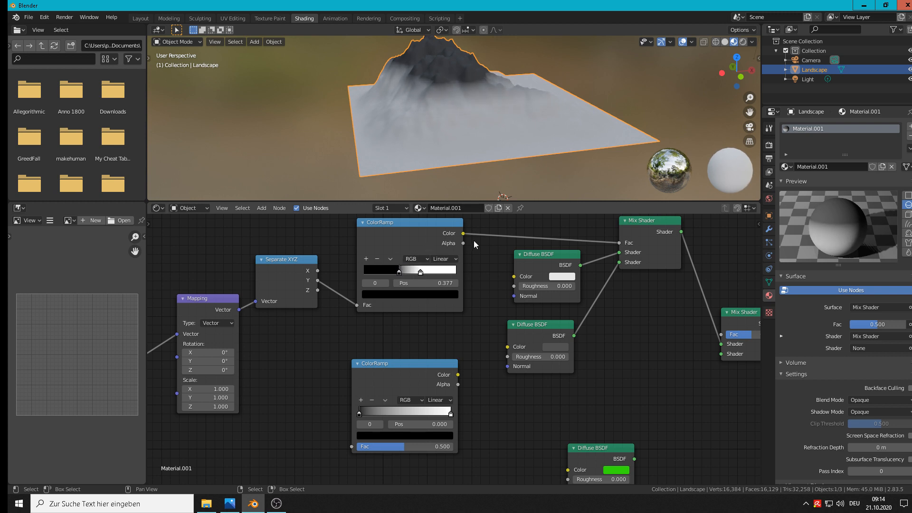
pyautogui.scroll(-2, 475, 247)
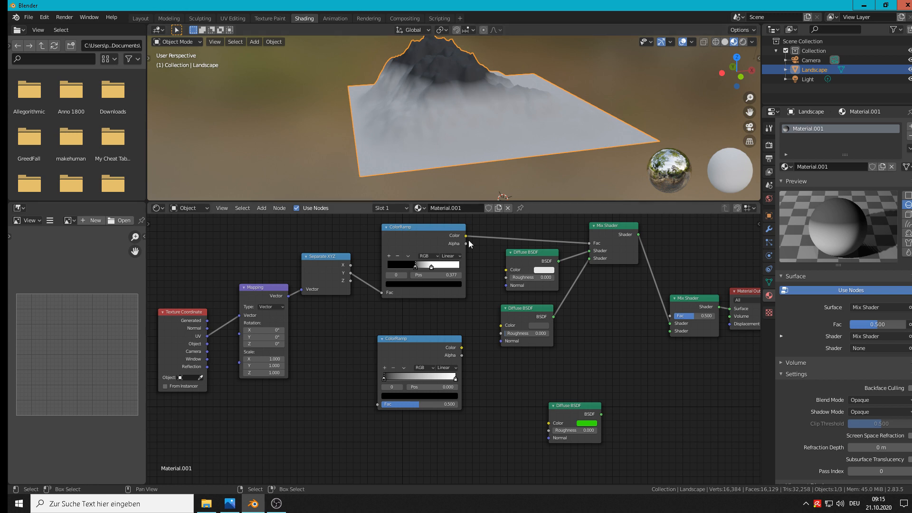
pyautogui.moveTo(570, 338); pyautogui.dragTo(457, 390, button='middle')
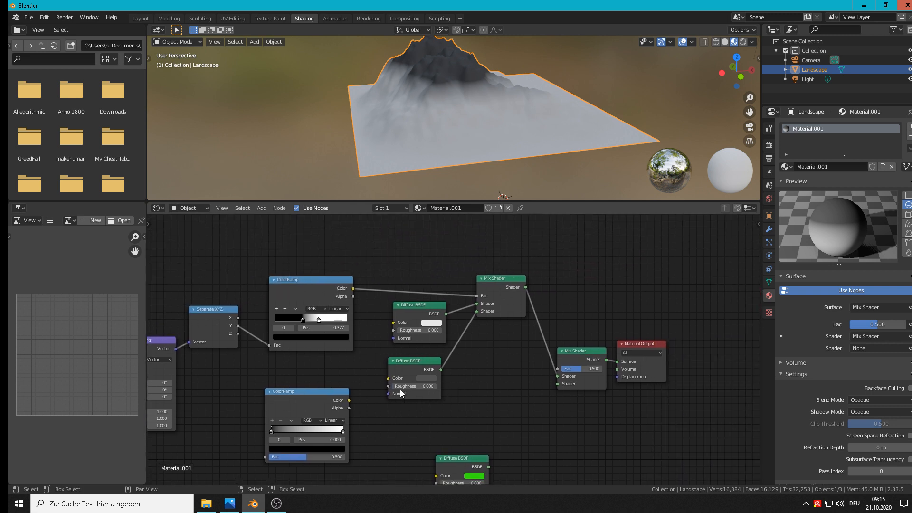
# Shift the lower ColorRamp slightly, and move the Material Output and second Mix Shader further from the Diffuse BSDF nodes
pyautogui.moveTo(323, 393); pyautogui.dragTo(355, 409)
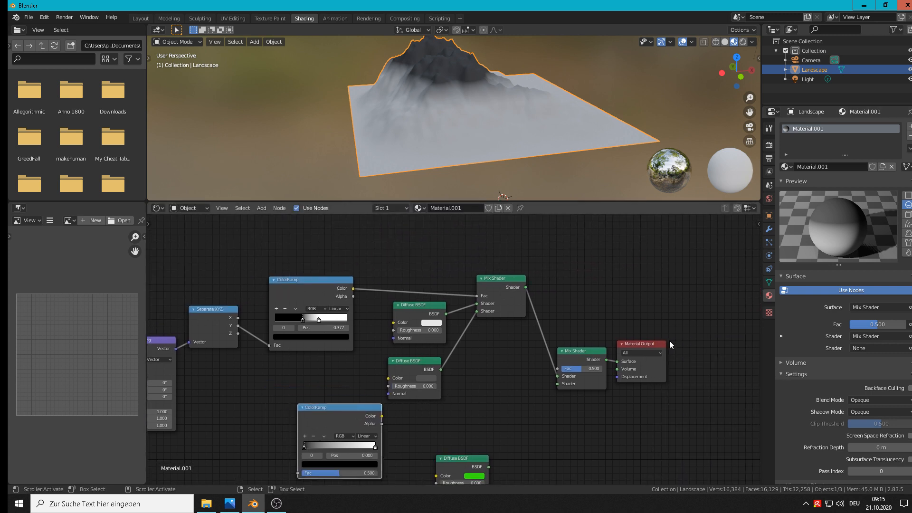
pyautogui.click(654, 343)
pyautogui.moveTo(655, 345); pyautogui.dragTo(706, 340)
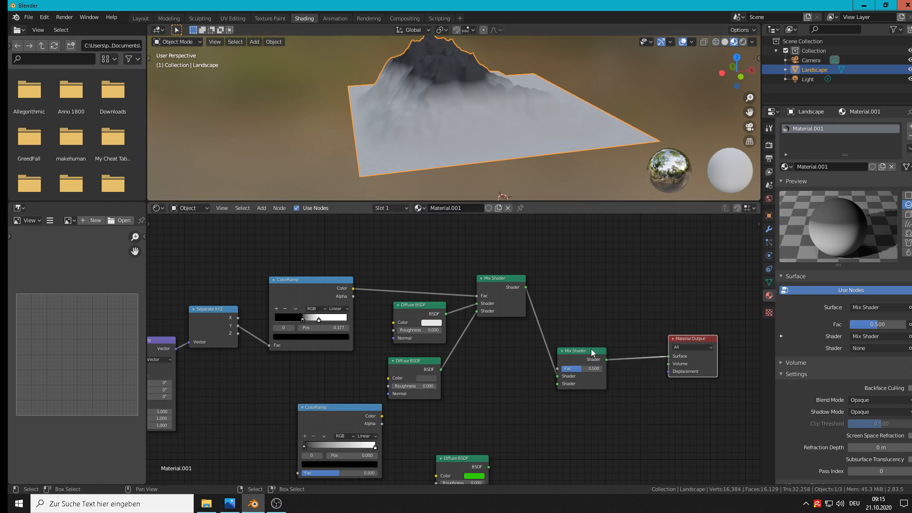
pyautogui.moveTo(579, 353); pyautogui.dragTo(606, 329)
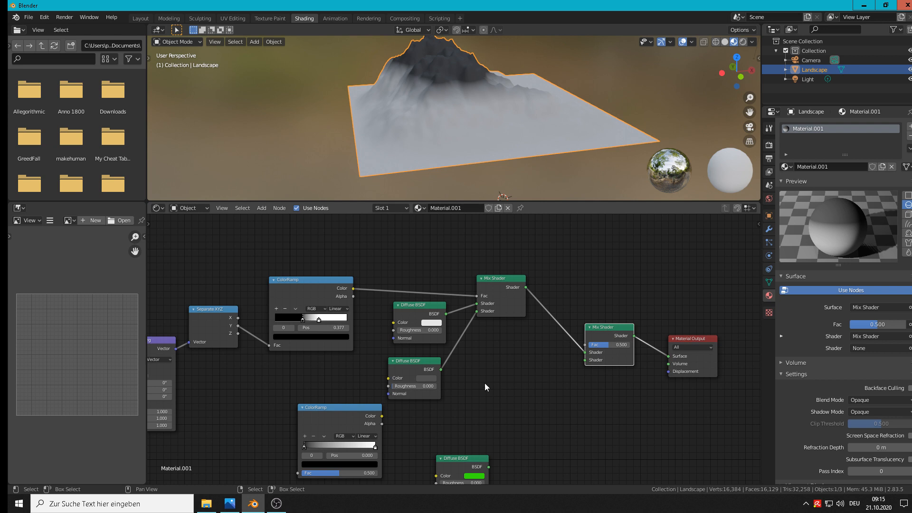
# Connect the green Diffuse BSDF to the second Mix Shader's second Shader input and the lower ColorRamp's Color to its Fac
pyautogui.keyDown('shift'); pyautogui.scroll(-3, 476, 379); pyautogui.keyUp('shift')
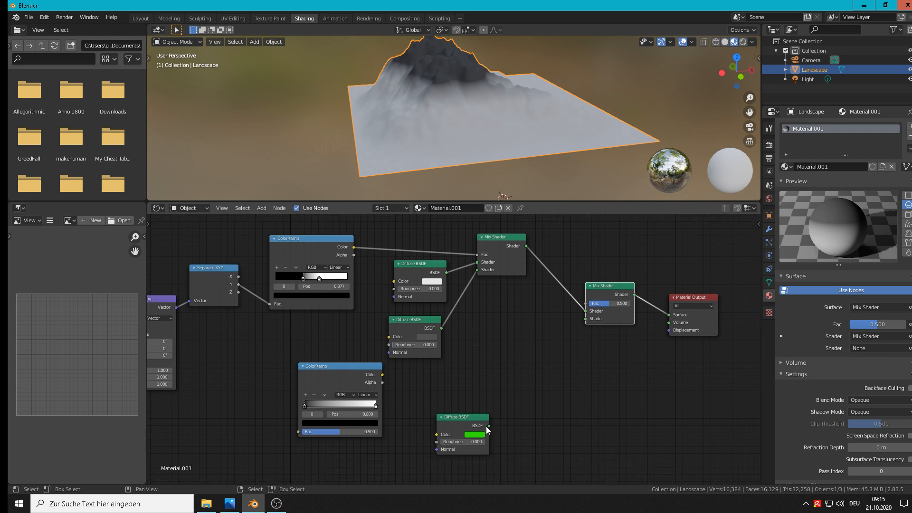
pyautogui.moveTo(488, 425)
pyautogui.mouseDown()
pyautogui.moveTo(594, 330)
pyautogui.moveTo(591, 320)
pyautogui.mouseUp()
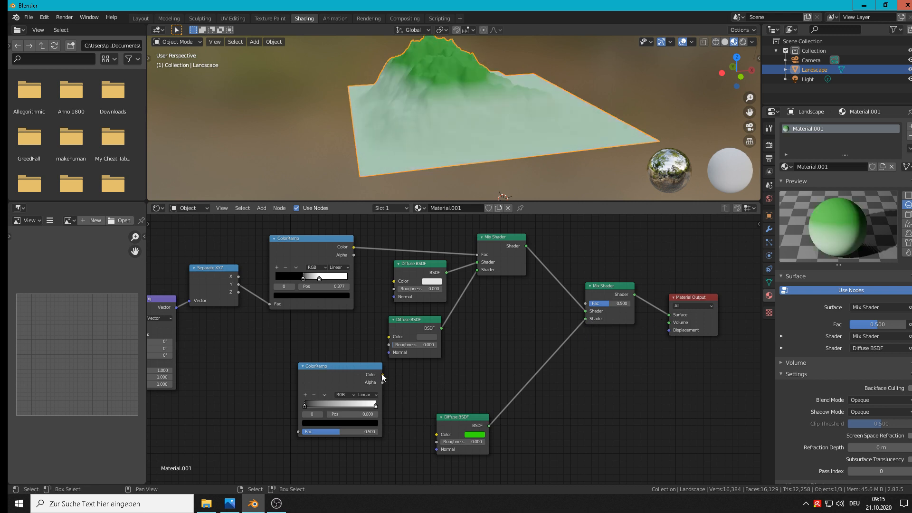
pyautogui.moveTo(382, 374); pyautogui.dragTo(593, 305)
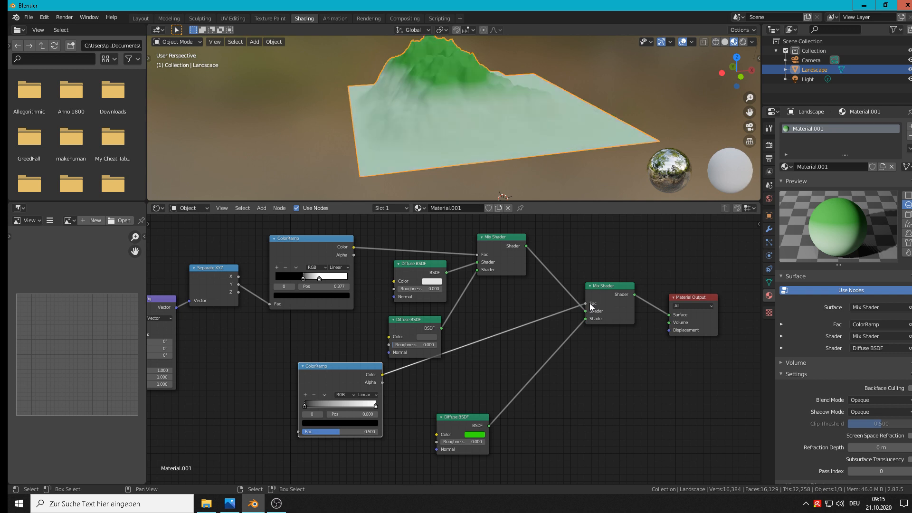
# Connect Separate XYZ's Y output to the lower ColorRamp's Fac and swap the second Mix Shader's two Shader inputs
pyautogui.click(238, 286)
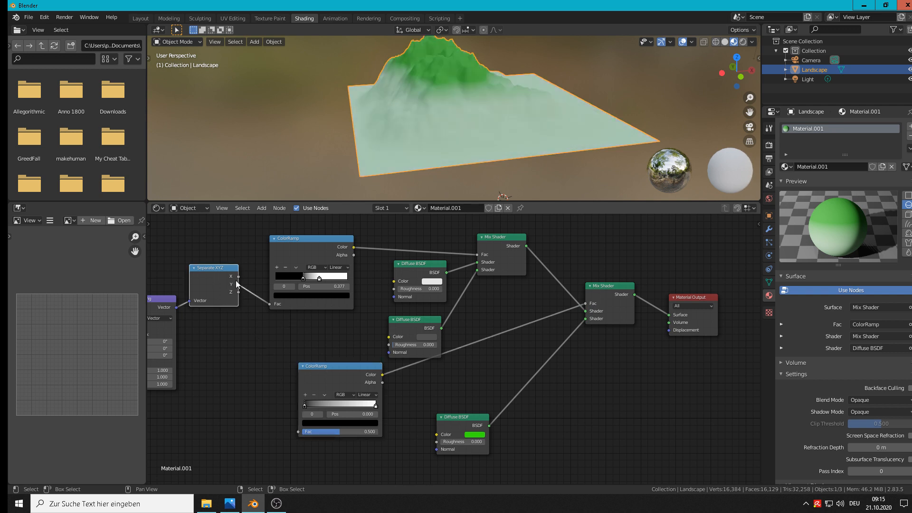
pyautogui.moveTo(238, 284); pyautogui.dragTo(299, 431)
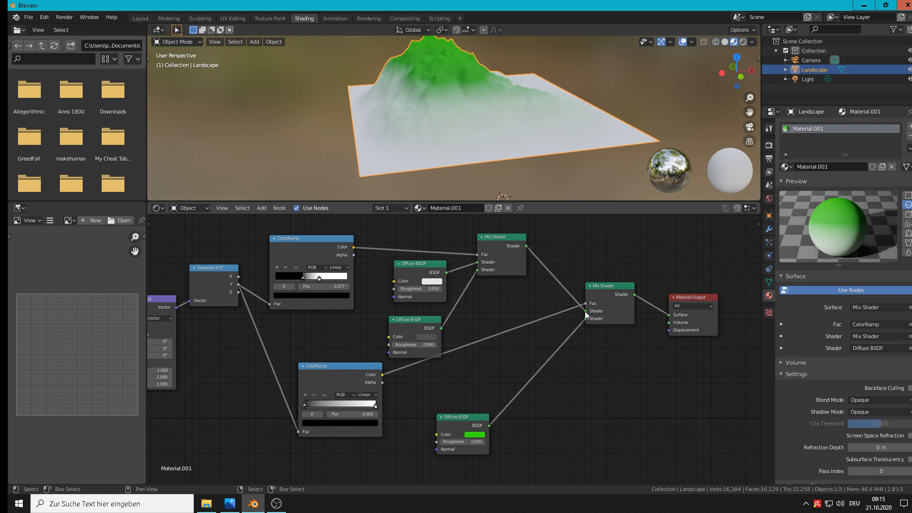
pyautogui.moveTo(585, 312); pyautogui.dragTo(589, 318)
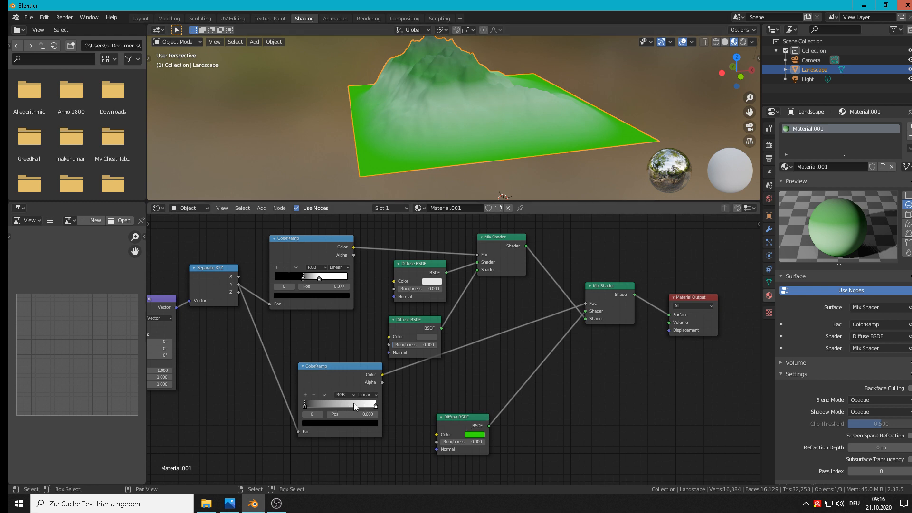
# Set the lower ColorRamp's black stop to position 0.123 and its white stop to 0.345
pyautogui.scroll(2, 354, 403)
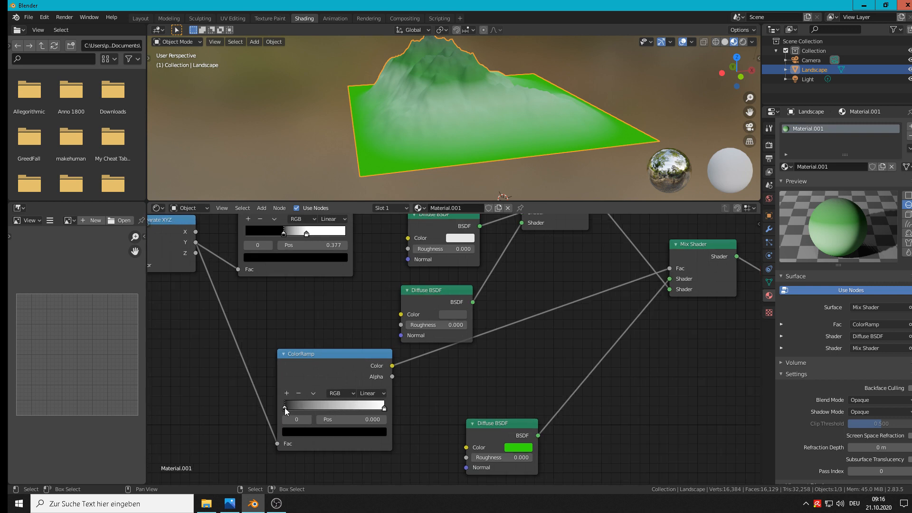
pyautogui.moveTo(285, 408)
pyautogui.mouseDown()
pyautogui.moveTo(335, 404)
pyautogui.moveTo(289, 406)
pyautogui.mouseUp()
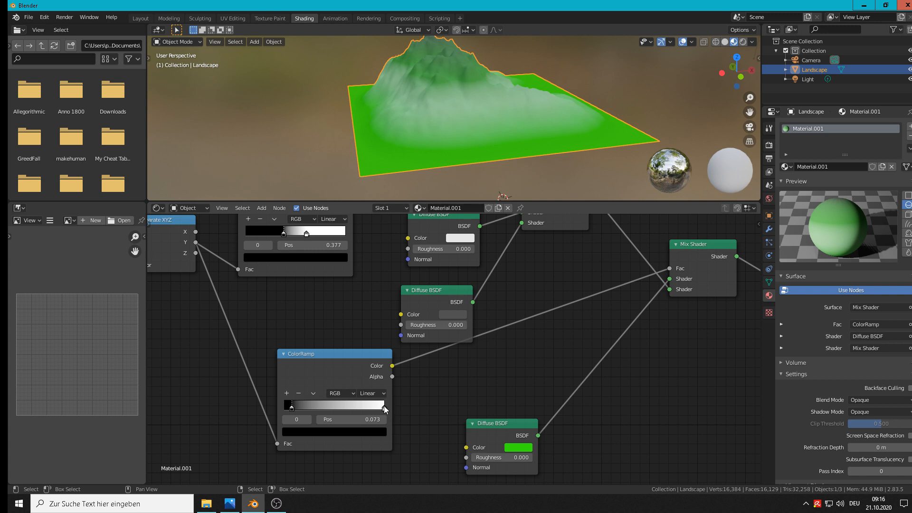
pyautogui.moveTo(384, 406)
pyautogui.mouseDown()
pyautogui.moveTo(308, 404)
pyautogui.moveTo(316, 405)
pyautogui.mouseUp()
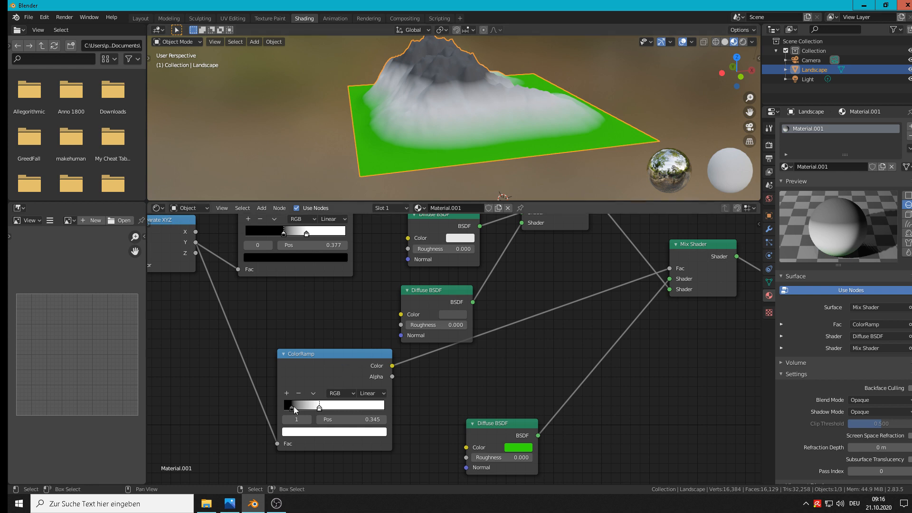
pyautogui.moveTo(293, 408); pyautogui.dragTo(297, 409)
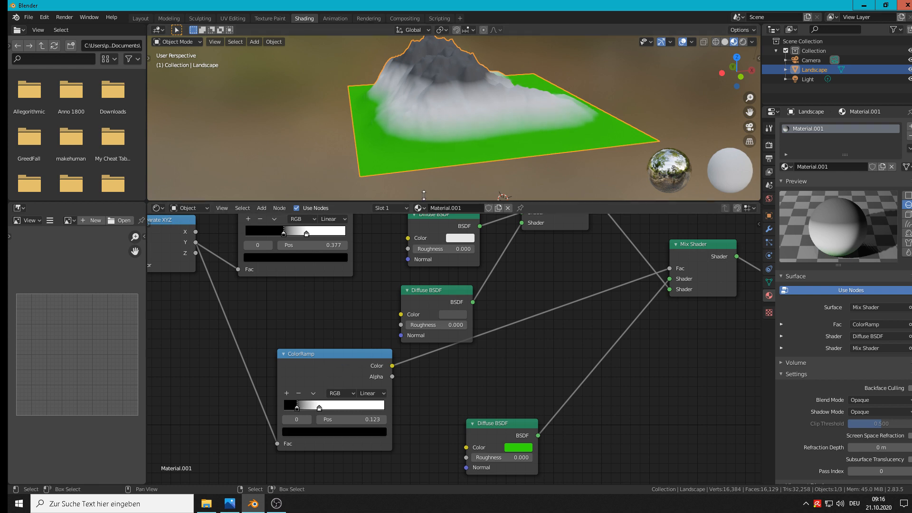
pyautogui.moveTo(447, 135); pyautogui.dragTo(498, 145, button='middle')
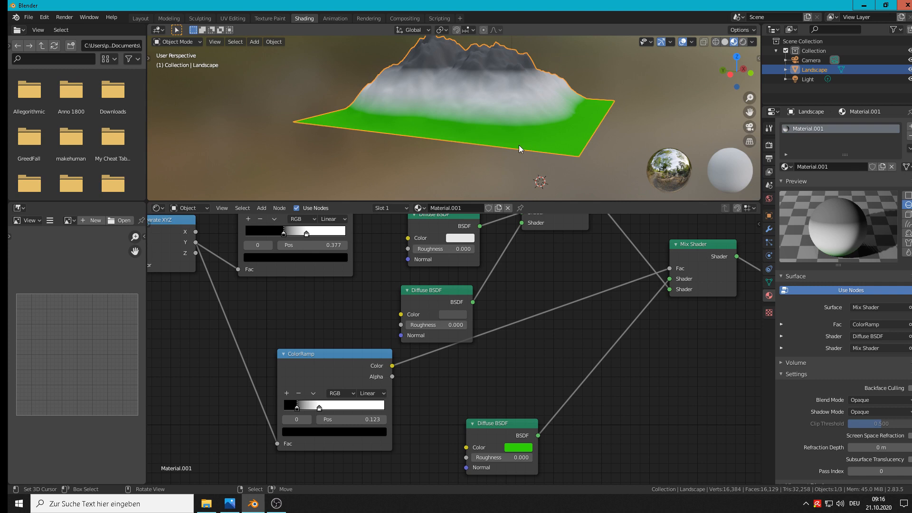
# Align the lower ColorRamp beneath the upper one and move the Material Output, second Mix Shader and green Diffuse BSDF further along the chain
pyautogui.scroll(-4, 624, 327)
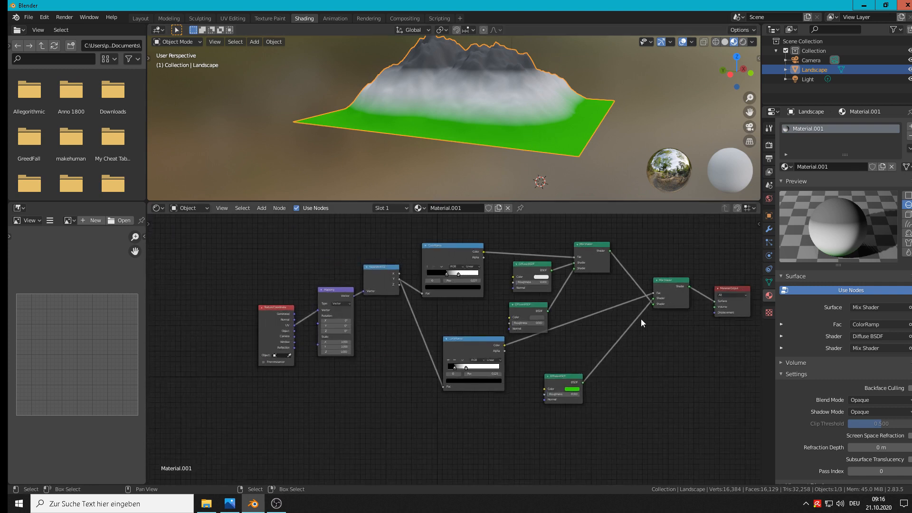
pyautogui.moveTo(483, 344); pyautogui.dragTo(458, 362)
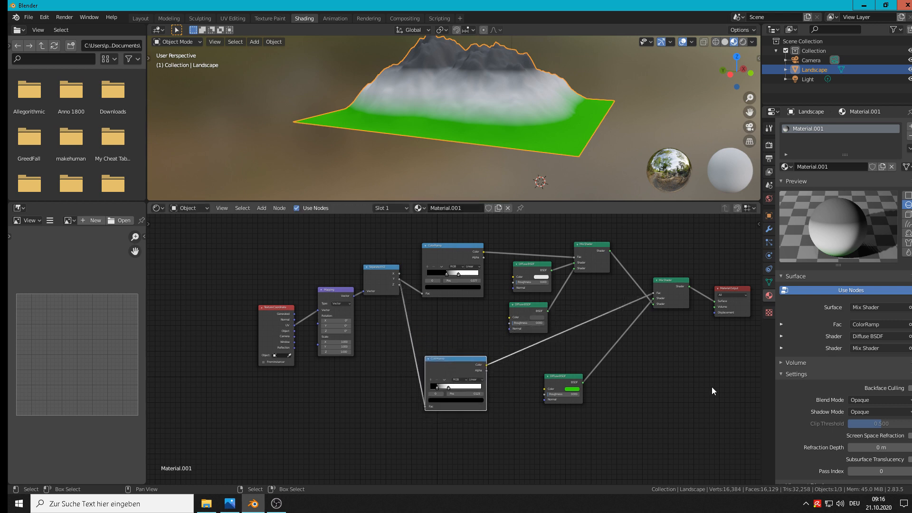
pyautogui.moveTo(711, 387); pyautogui.dragTo(560, 387, button='middle')
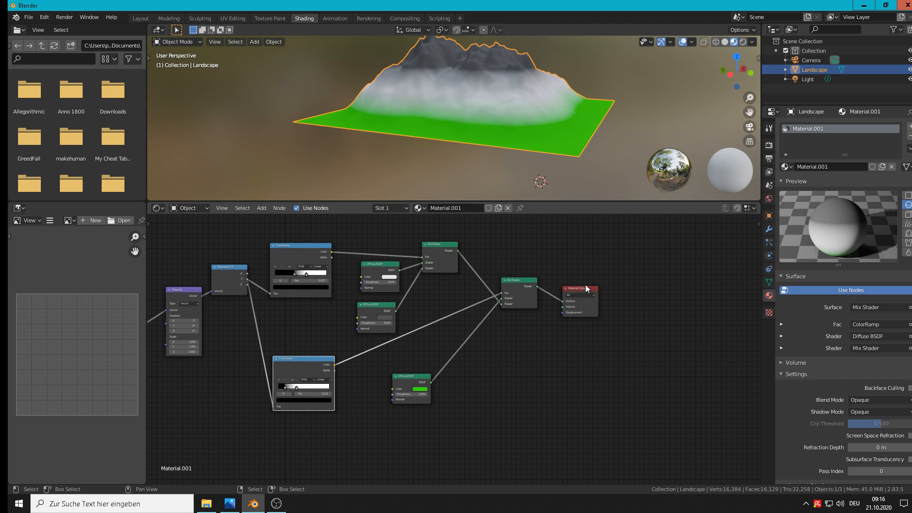
pyautogui.moveTo(585, 284); pyautogui.dragTo(683, 297)
pyautogui.moveTo(583, 287); pyautogui.dragTo(698, 301)
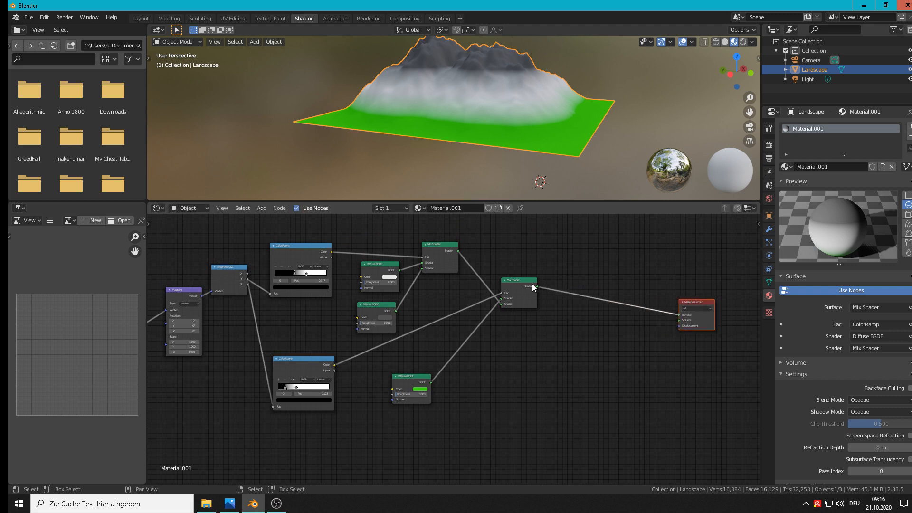
pyautogui.moveTo(532, 284); pyautogui.dragTo(654, 305)
pyautogui.click(424, 378)
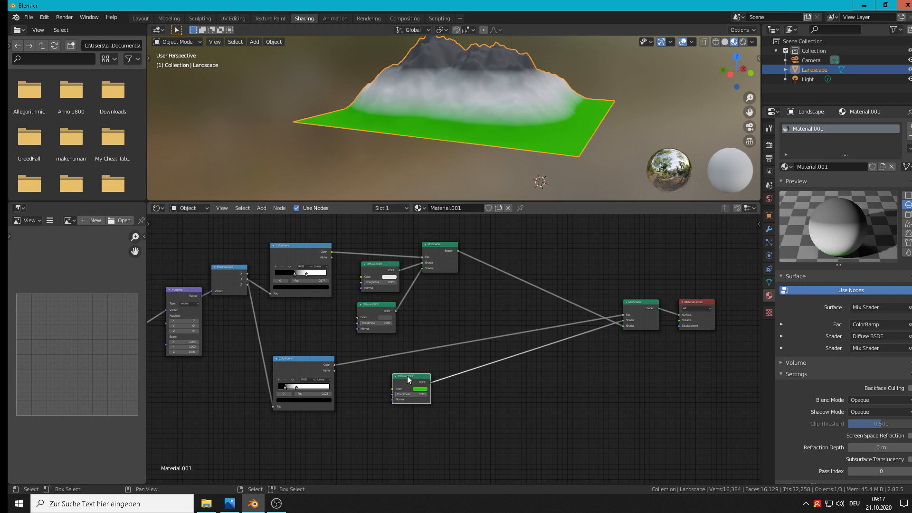
pyautogui.moveTo(460, 382); pyautogui.dragTo(526, 388)
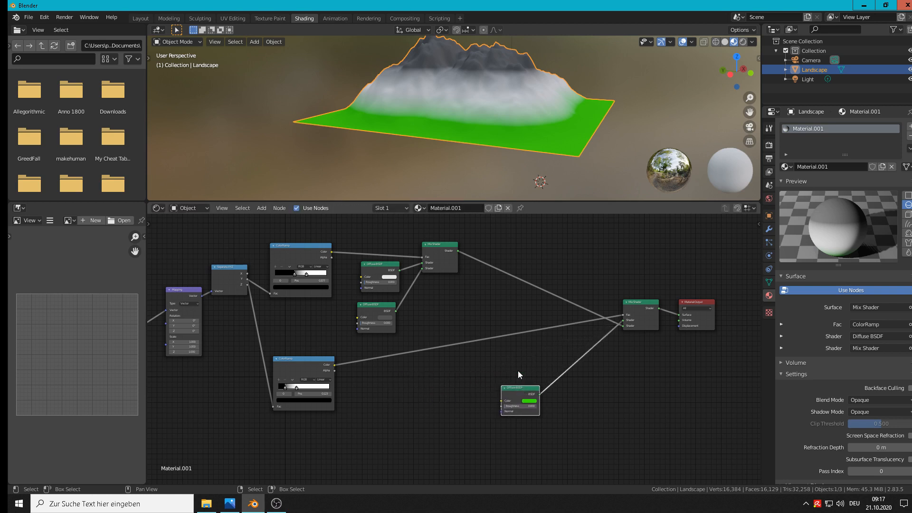
# Move the upper Mix Shader and the white and grey Diffuse BSDFs away from the upper ColorRamp to make room between them
pyautogui.click(445, 252)
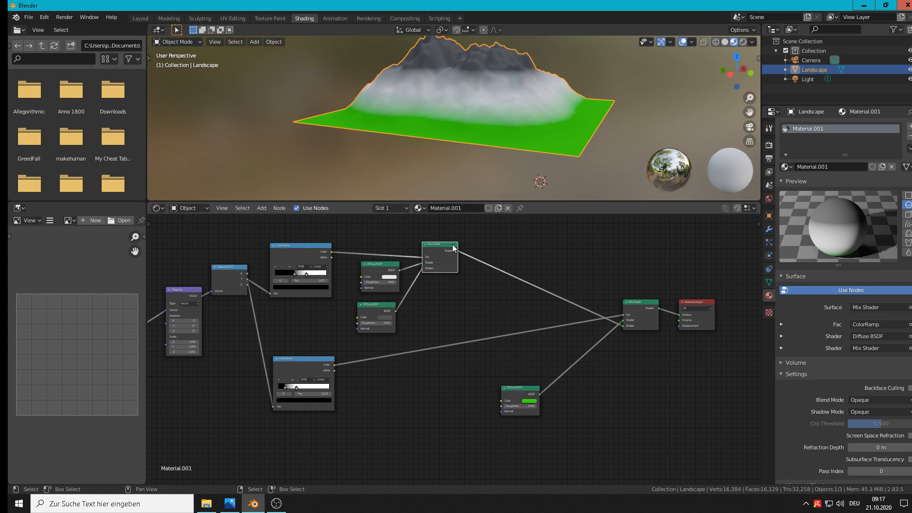
pyautogui.click(507, 251)
pyautogui.moveTo(445, 243); pyautogui.dragTo(594, 252)
pyautogui.click(380, 265)
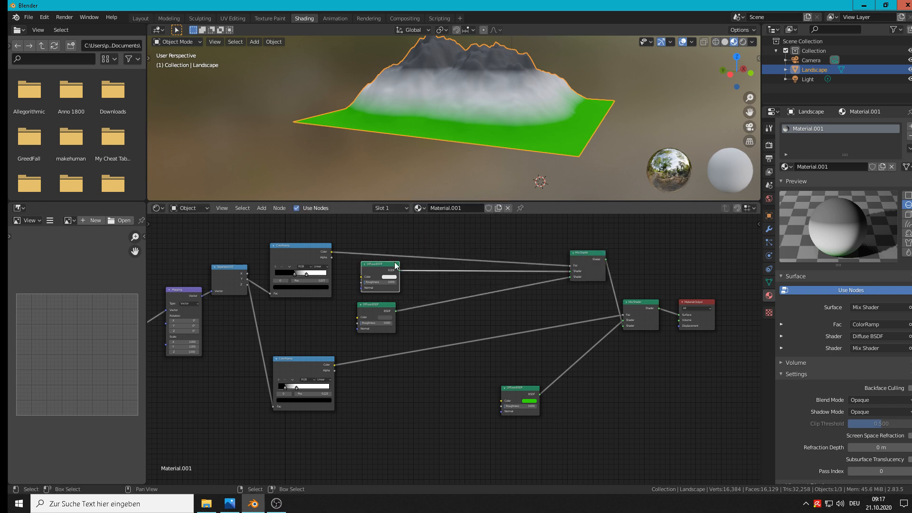
pyautogui.click(451, 269)
pyautogui.click(367, 311)
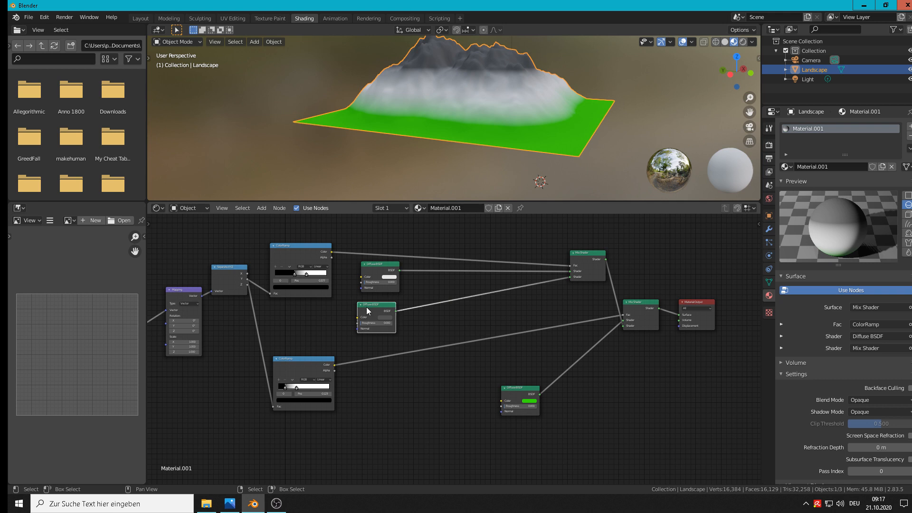
pyautogui.moveTo(370, 310); pyautogui.dragTo(503, 308)
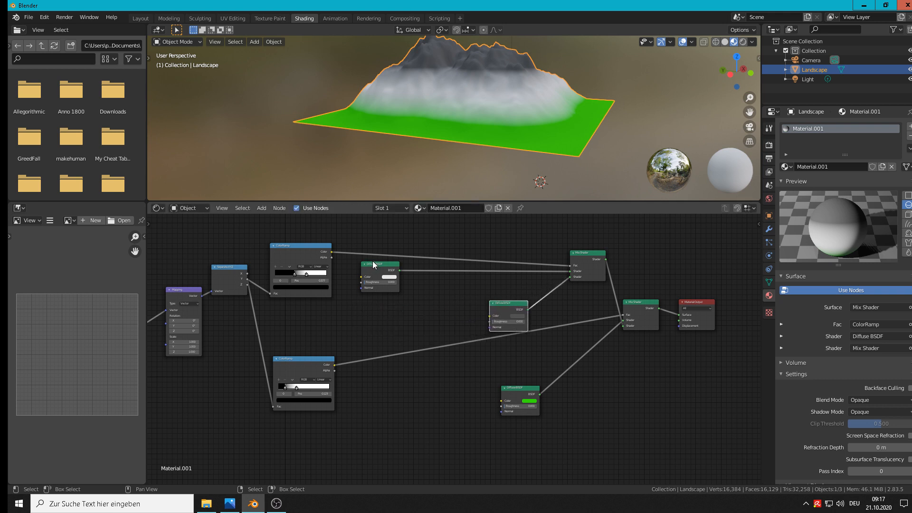
pyautogui.click(373, 261)
pyautogui.moveTo(375, 265); pyautogui.dragTo(494, 269)
# Add an Image Texture node beside the upper ColorRamp and connect its Color to the white Diffuse BSDF's Color
pyautogui.click(262, 208)
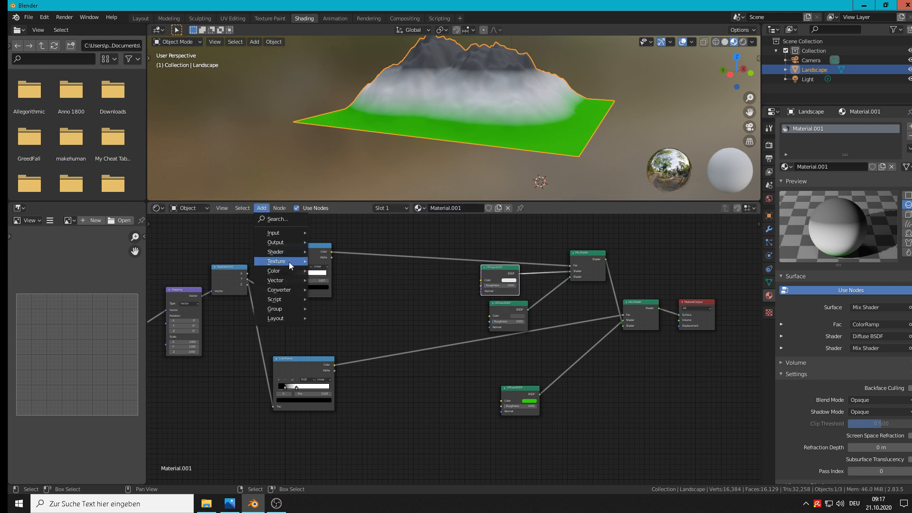
pyautogui.moveTo(276, 263)
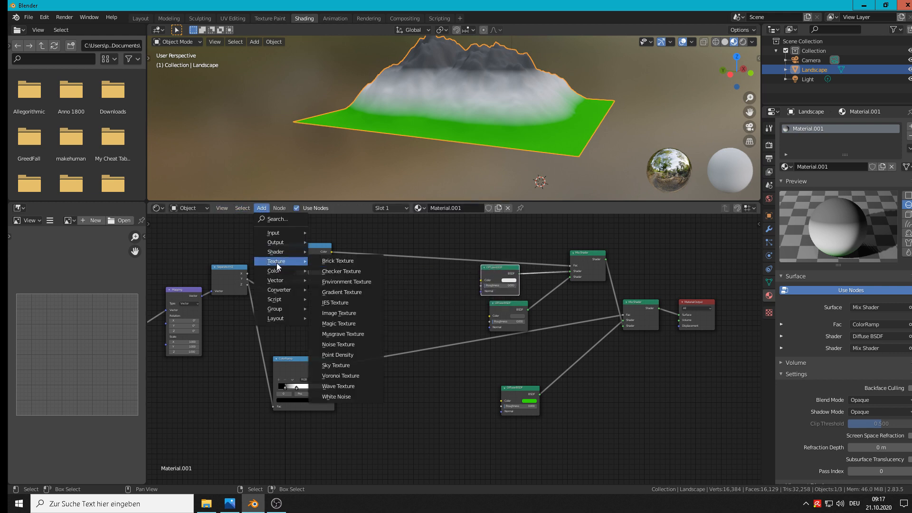
pyautogui.click(366, 313)
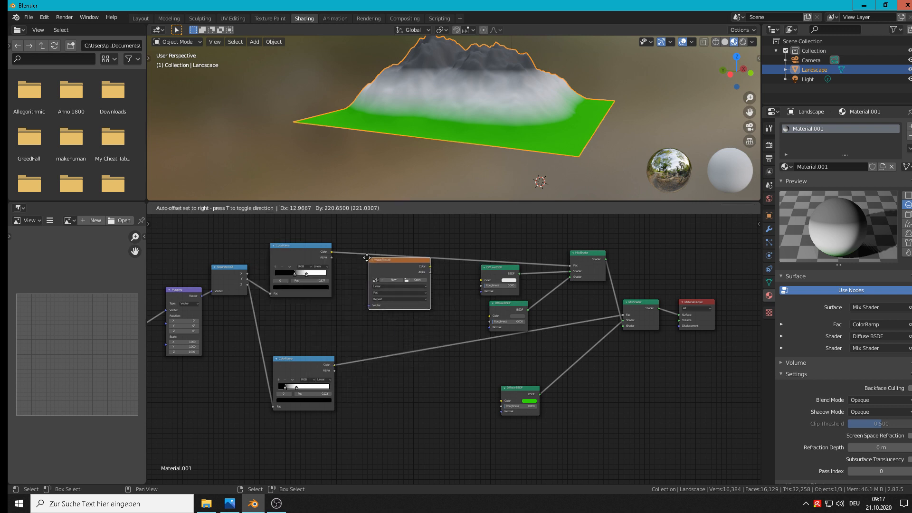
pyautogui.click(377, 271)
pyautogui.scroll(2, 429, 283)
pyautogui.scroll(1, 432, 283)
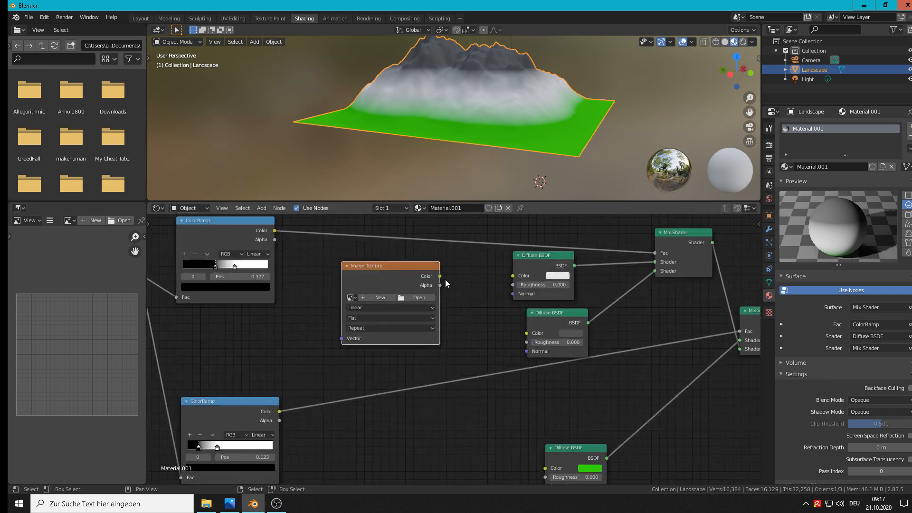
pyautogui.moveTo(439, 276); pyautogui.dragTo(513, 277)
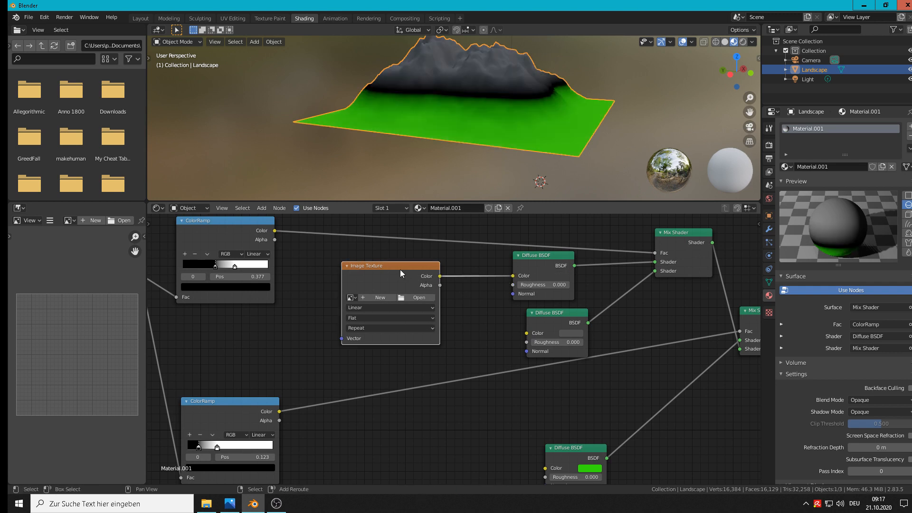
# Duplicate the Image Texture node below the original and connect the copy's Color to the grey Diffuse BSDF's Color
pyautogui.hotkey('shift', 'd')
pyautogui.click(408, 415)
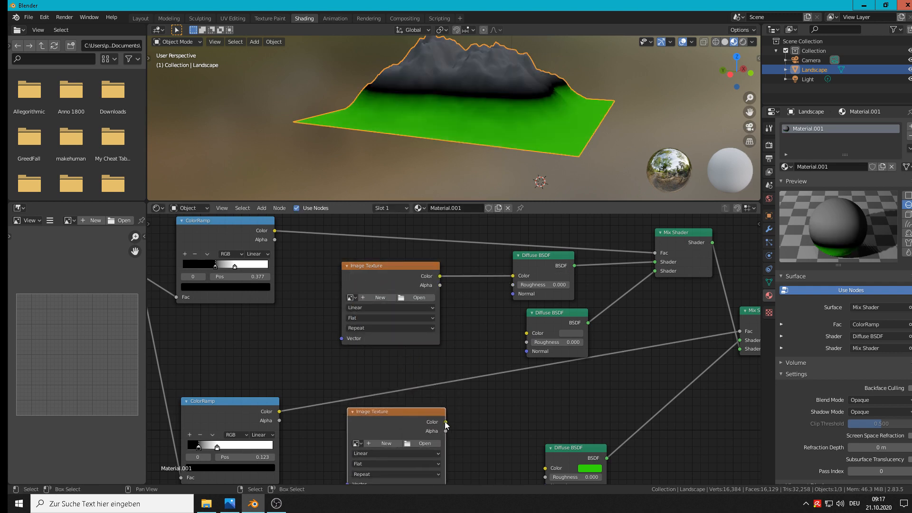
pyautogui.moveTo(445, 422); pyautogui.dragTo(527, 334)
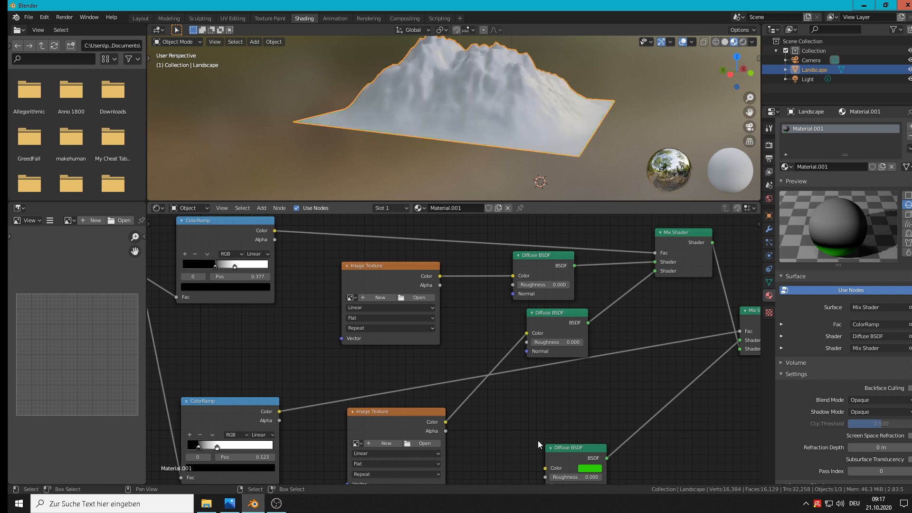
# Duplicate the second Image Texture node beneath itself and connect the new copy's Color to the green Diffuse BSDF's Color
pyautogui.moveTo(509, 372); pyautogui.dragTo(438, 258, button='middle')
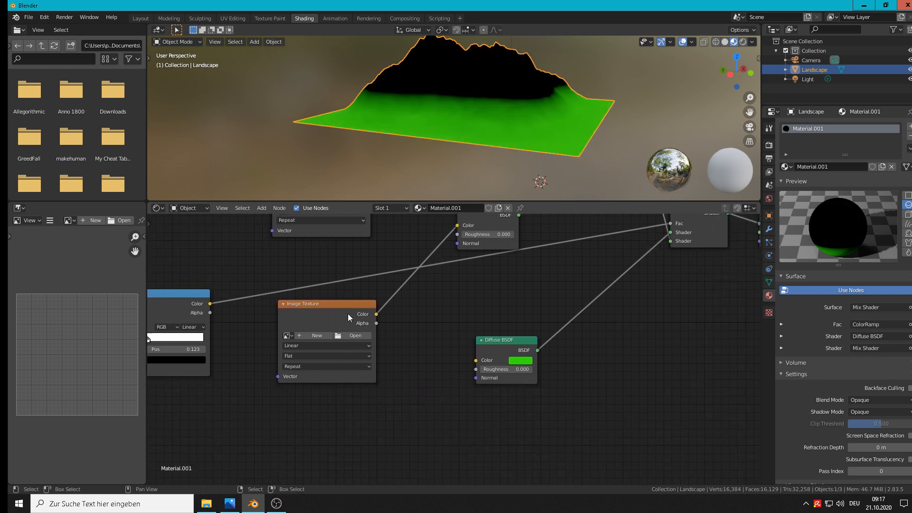
pyautogui.click(347, 314)
pyautogui.hotkey('shift', 'd')
pyautogui.click(355, 432)
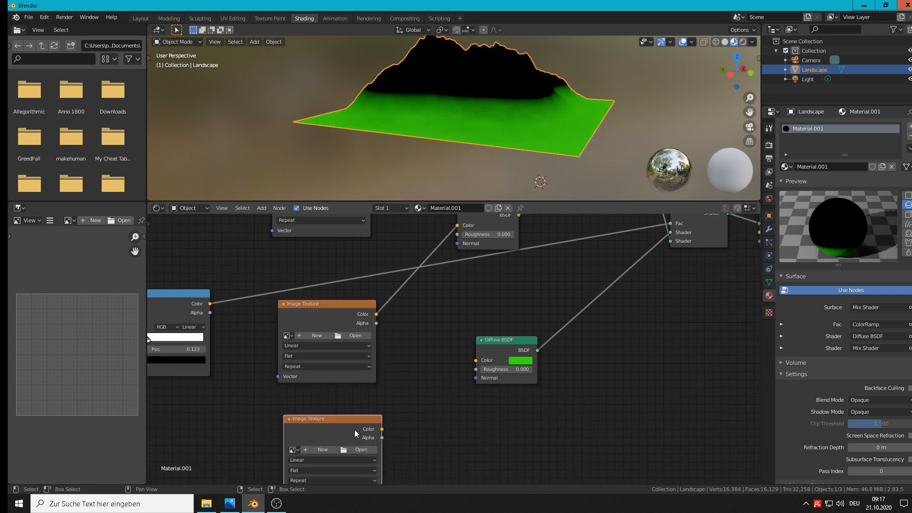
pyautogui.moveTo(382, 429); pyautogui.dragTo(476, 360)
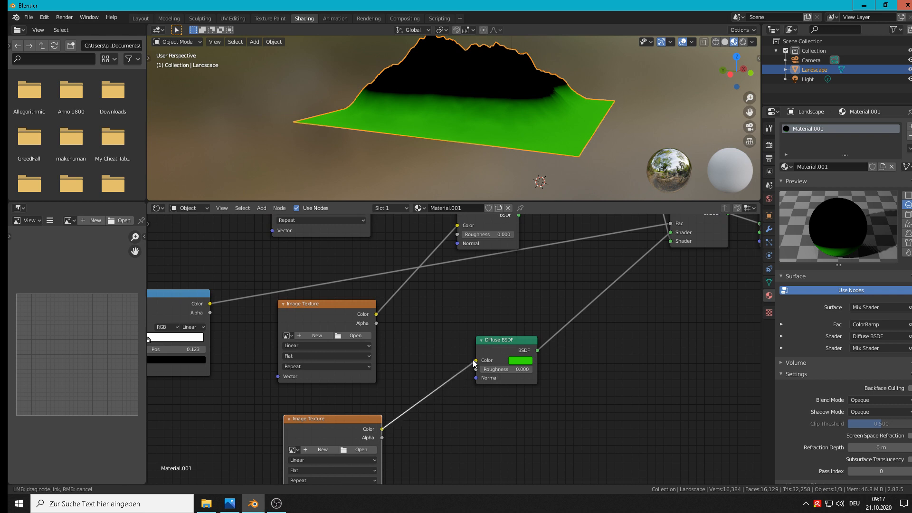
pyautogui.scroll(1, 475, 315)
pyautogui.moveTo(475, 315); pyautogui.dragTo(625, 467, button='middle')
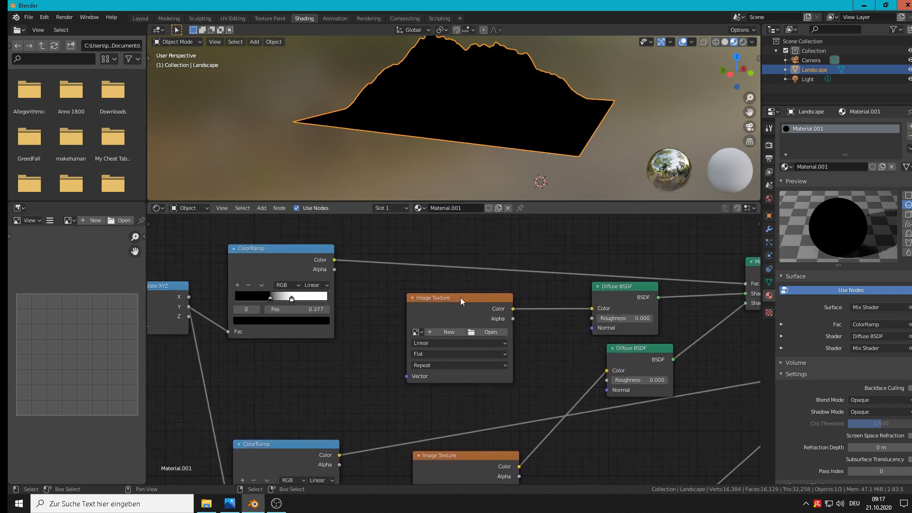
# Load Snow0109_M.jpg from the landschaft folder into the uppermost Image Texture node
pyautogui.click(491, 332)
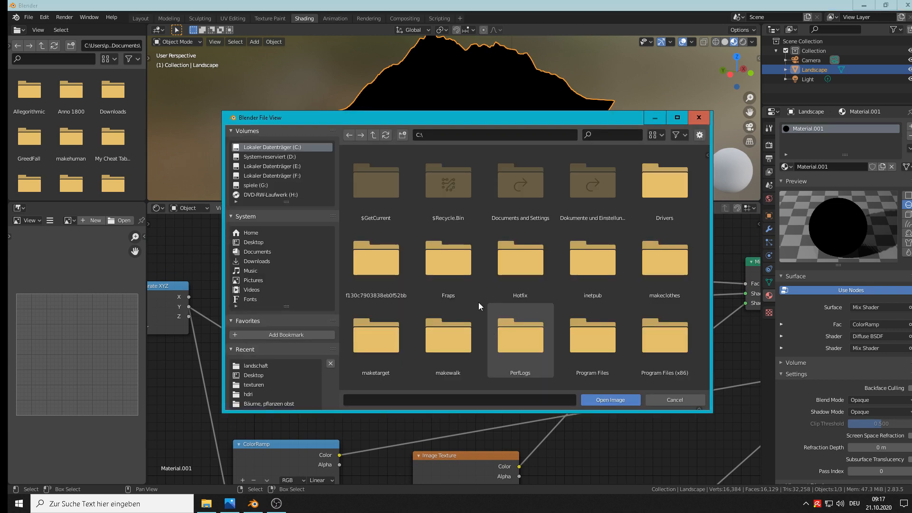
pyautogui.click(263, 367)
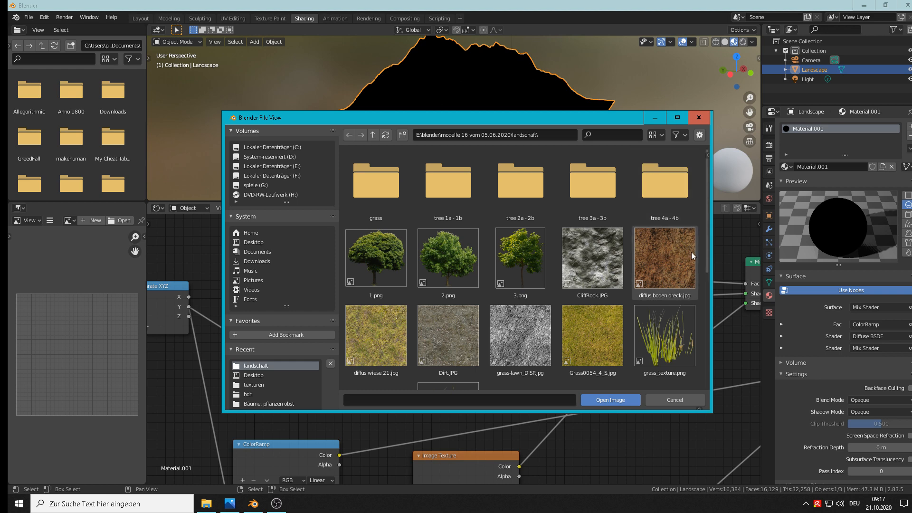
pyautogui.scroll(-8, 687, 252)
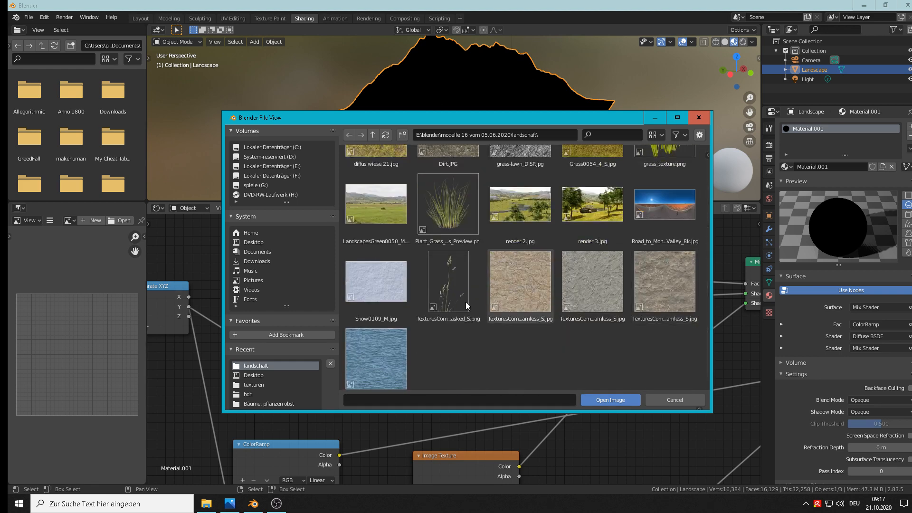
pyautogui.doubleClick(391, 288)
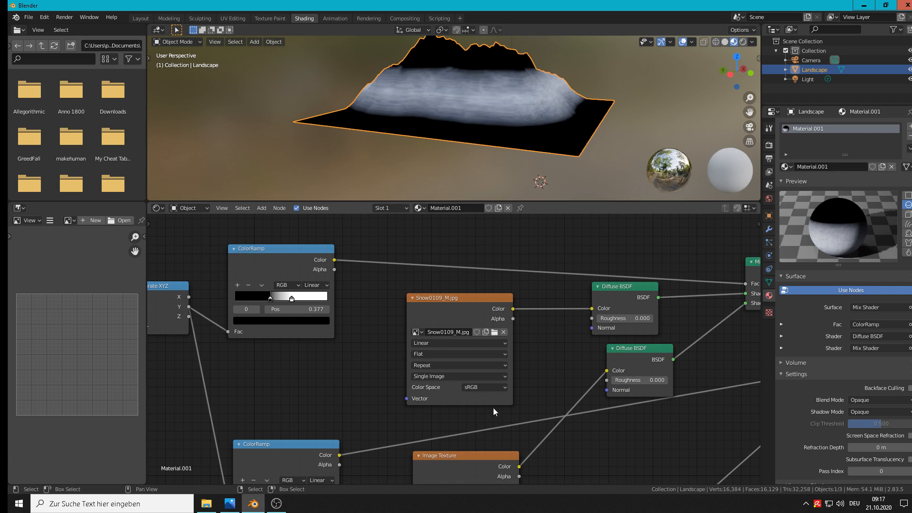
# Load CliffRock.JPG from the landschaft folder into the middle Image Texture node
pyautogui.moveTo(592, 376); pyautogui.dragTo(483, 310, button='middle')
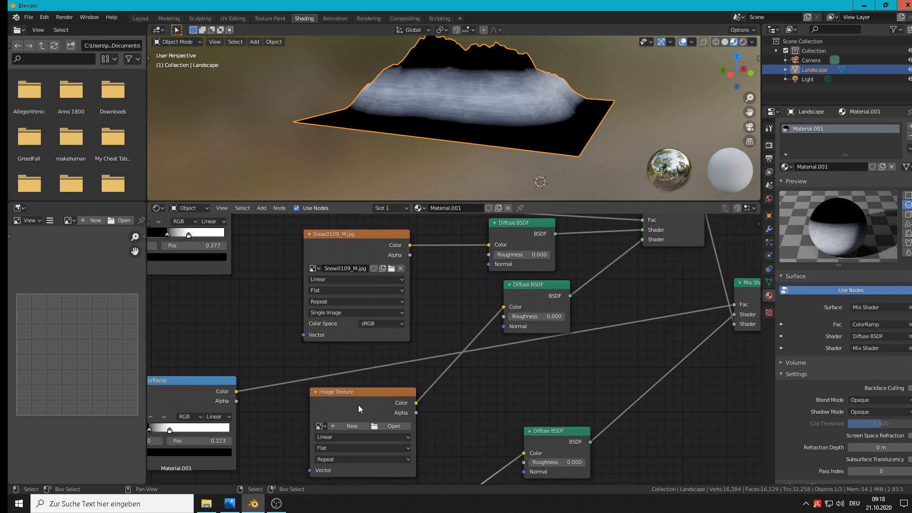
pyautogui.click(389, 426)
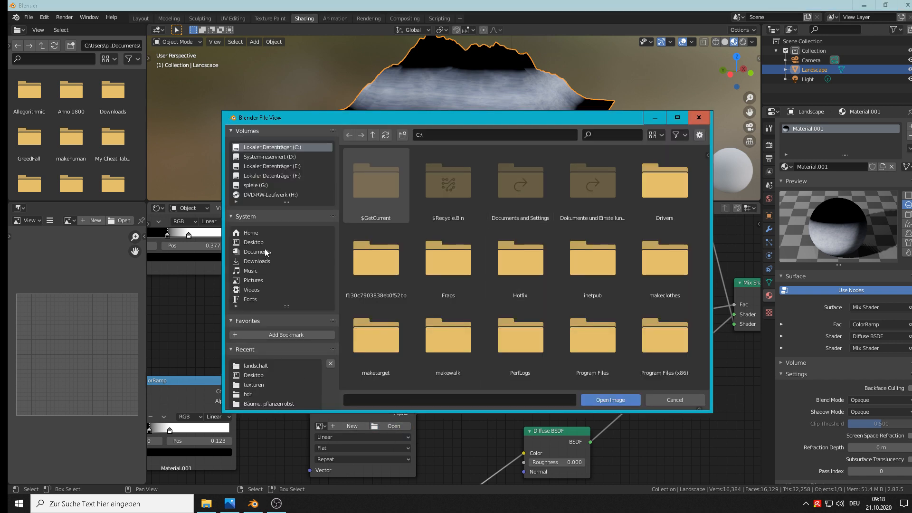
pyautogui.click(258, 366)
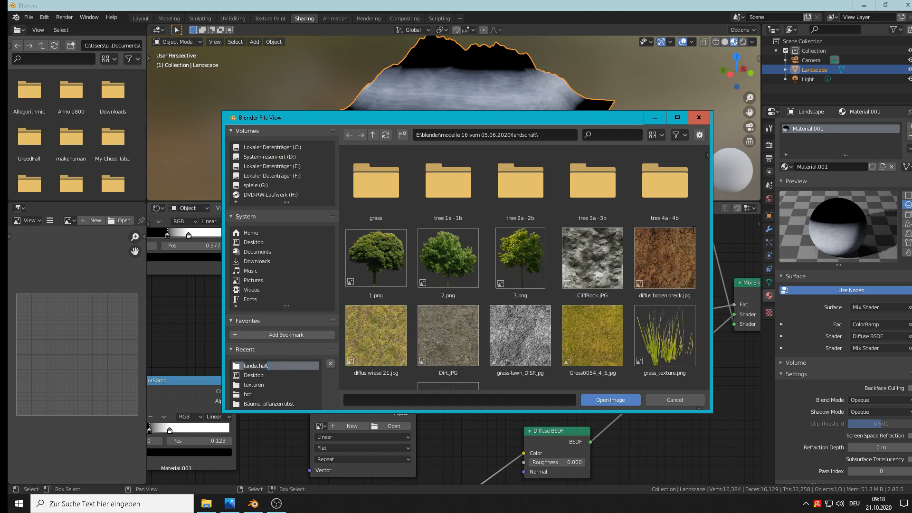
pyautogui.click(596, 258)
pyautogui.doubleClick(597, 258)
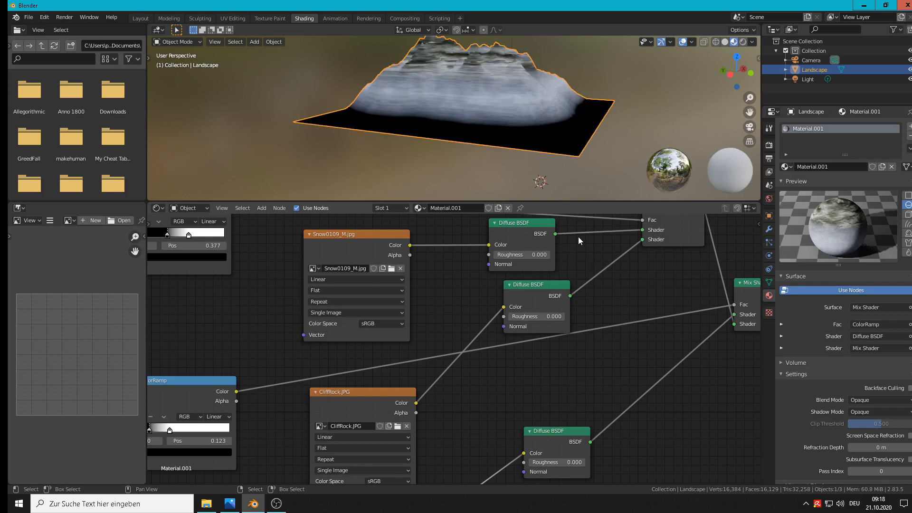
# Load diffus wiese 21.jpg from the landschaft folder into the lowest Image Texture node
pyautogui.scroll(-3, 480, 408)
pyautogui.moveTo(546, 446); pyautogui.dragTo(507, 314, button='middle')
pyautogui.click(374, 388)
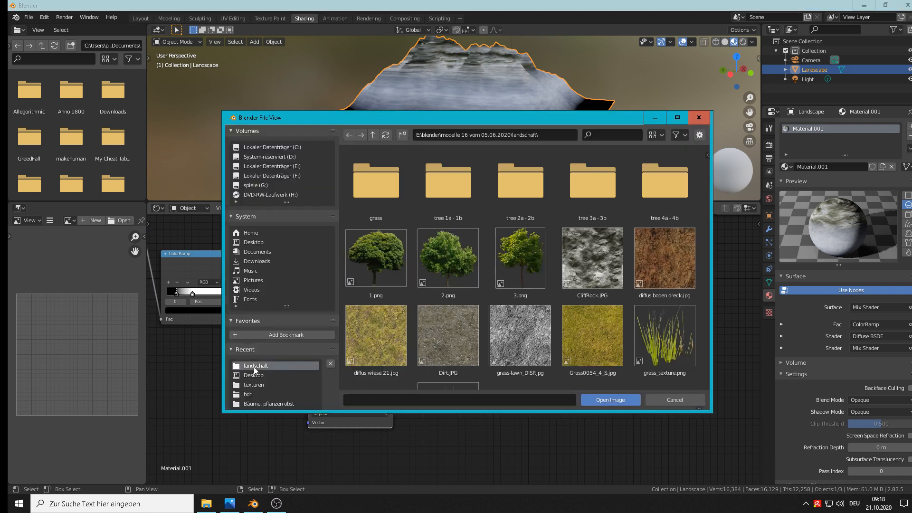
pyautogui.doubleClick(380, 326)
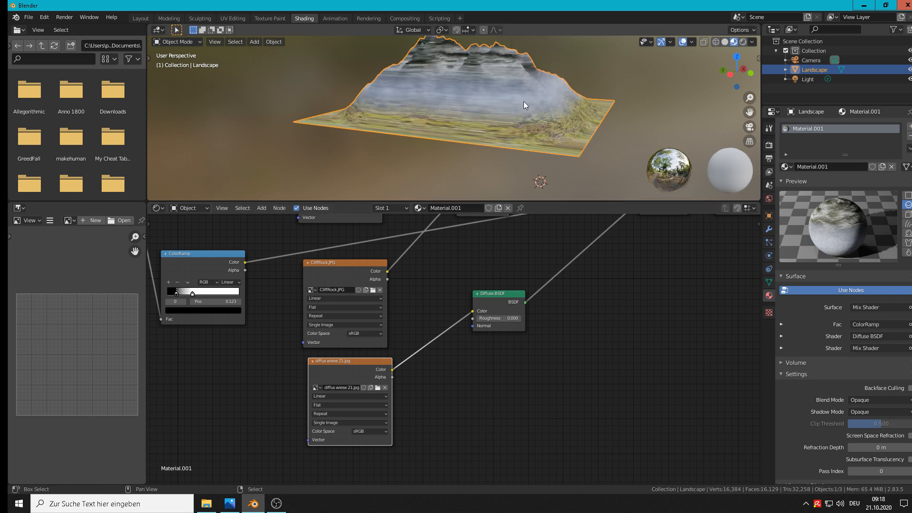
# Swap the snow and rock textures by connecting Snow0109_M.jpg to the second Diffuse BSDF's Color and CliffRock.JPG to the uppermost one's
pyautogui.keyDown('shift'); pyautogui.moveTo(524, 101); pyautogui.dragTo(444, 143, button='middle'); pyautogui.keyUp('shift')
pyautogui.moveTo(543, 253); pyautogui.dragTo(555, 346, button='middle')
pyautogui.scroll(-1, 546, 341)
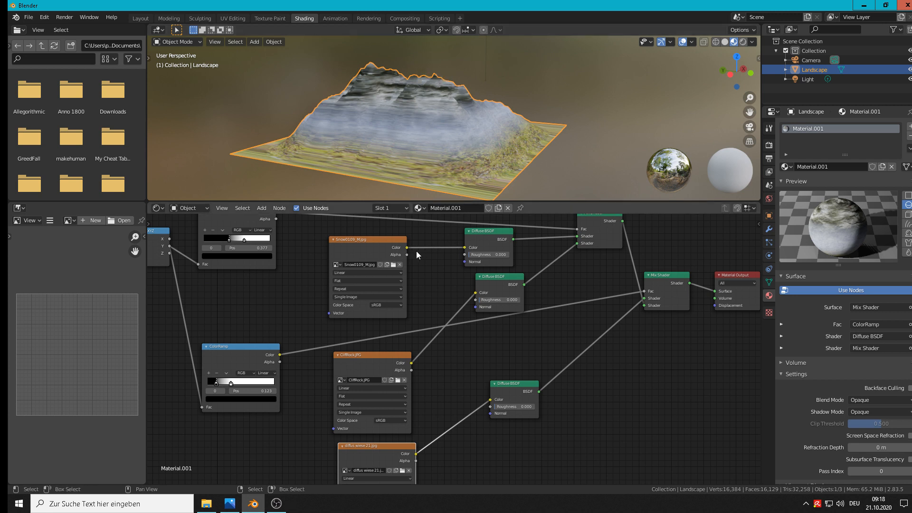
pyautogui.moveTo(406, 246); pyautogui.dragTo(482, 295)
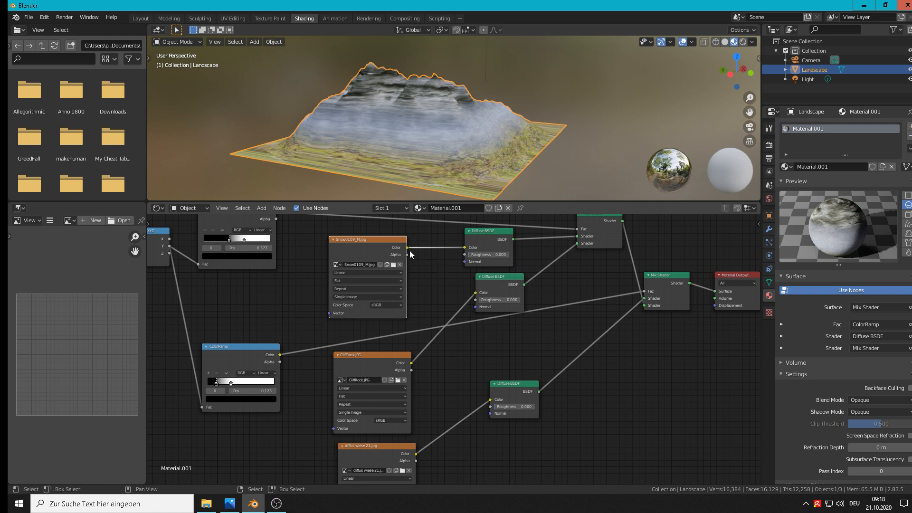
pyautogui.moveTo(410, 249); pyautogui.dragTo(475, 292)
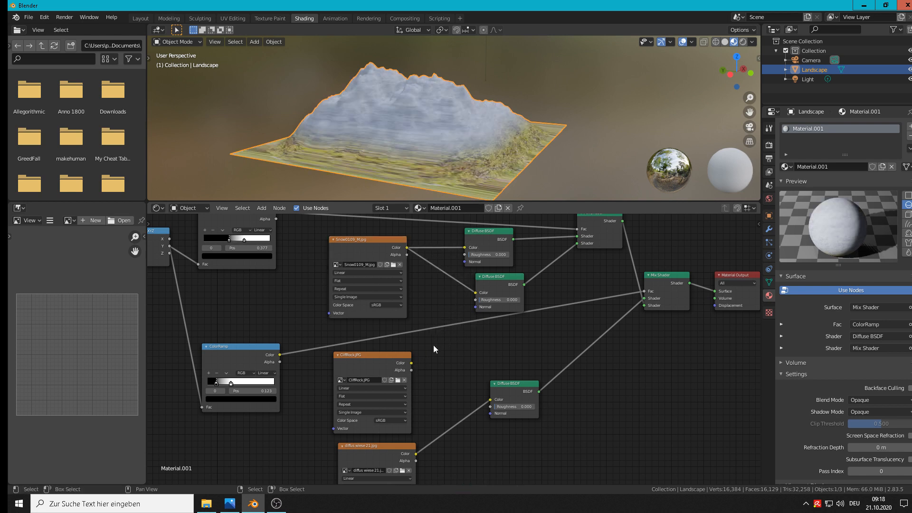
pyautogui.moveTo(411, 363); pyautogui.dragTo(470, 245)
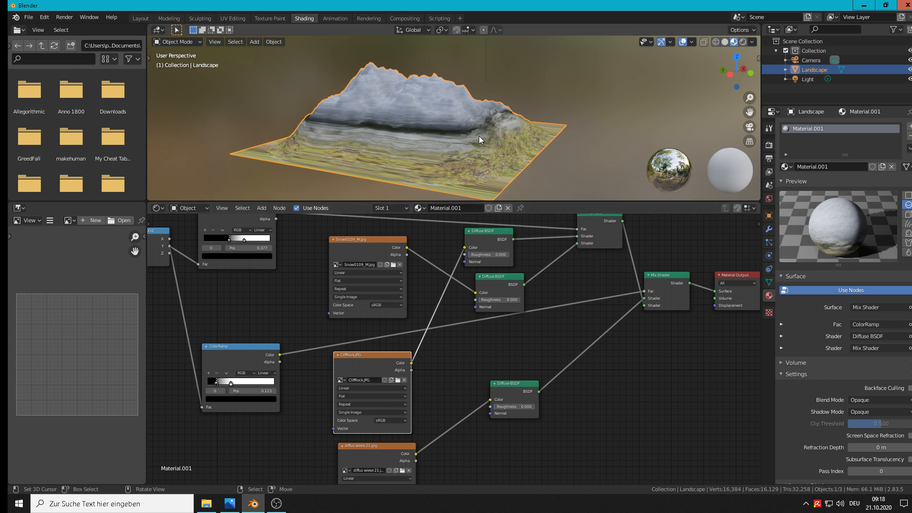
# Raise the snow boundary by moving the upper ColorRamp's black stop to position 0.464
pyautogui.scroll(3, 431, 120)
pyautogui.moveTo(442, 121); pyautogui.dragTo(366, 116, button='middle')
pyautogui.scroll(-3, 365, 118)
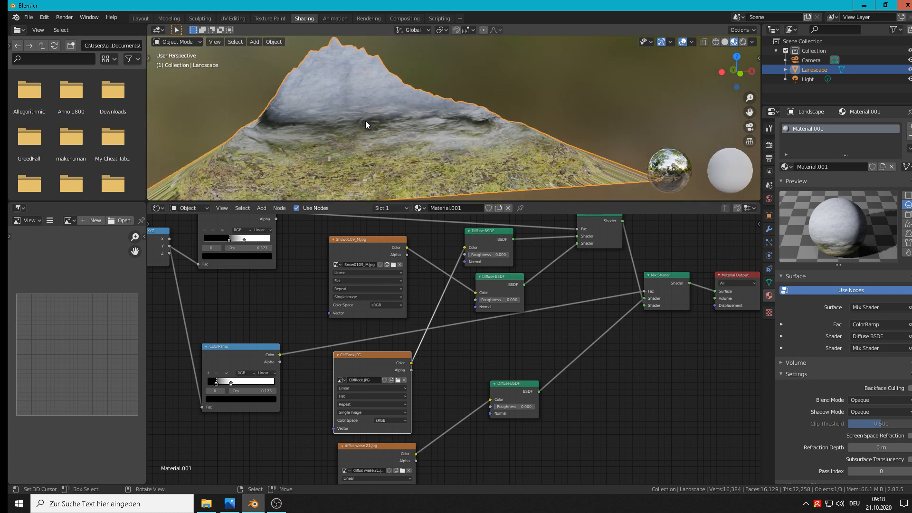
pyautogui.scroll(2, 355, 118)
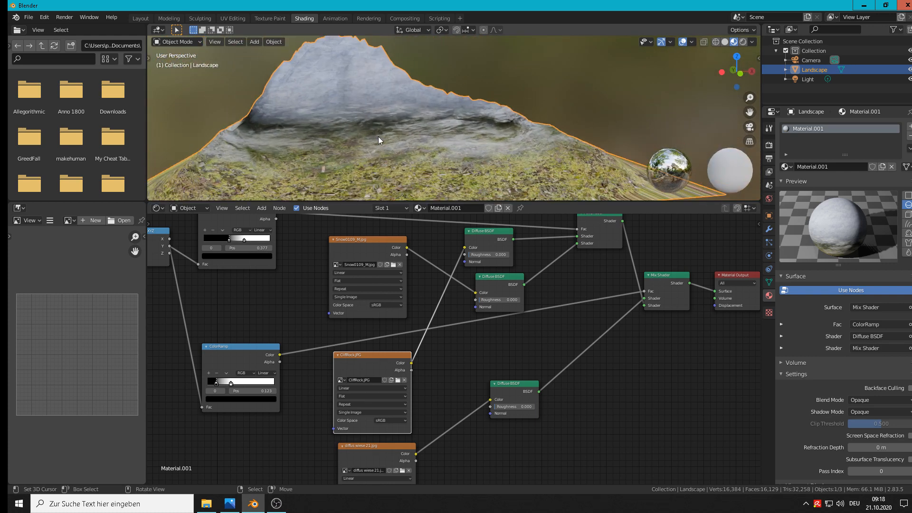
pyautogui.moveTo(241, 252); pyautogui.dragTo(331, 274, button='middle')
pyautogui.click(335, 262)
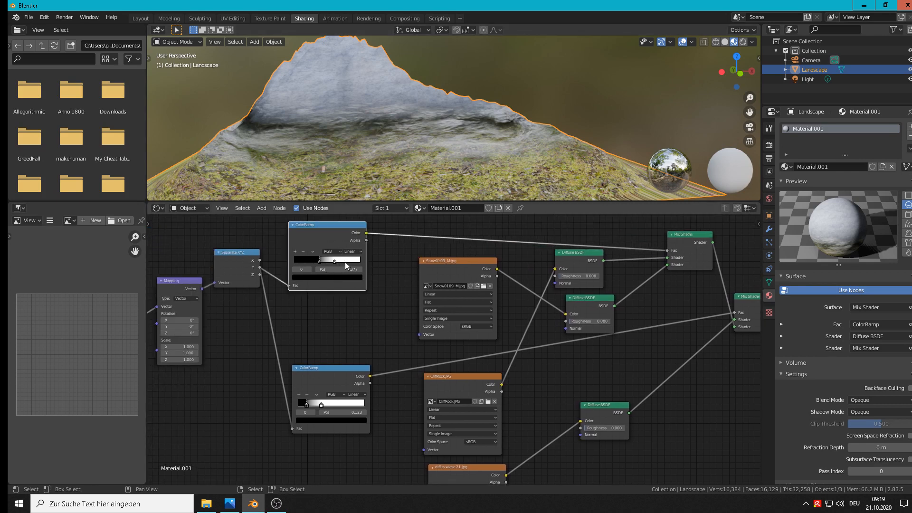
pyautogui.click(333, 260)
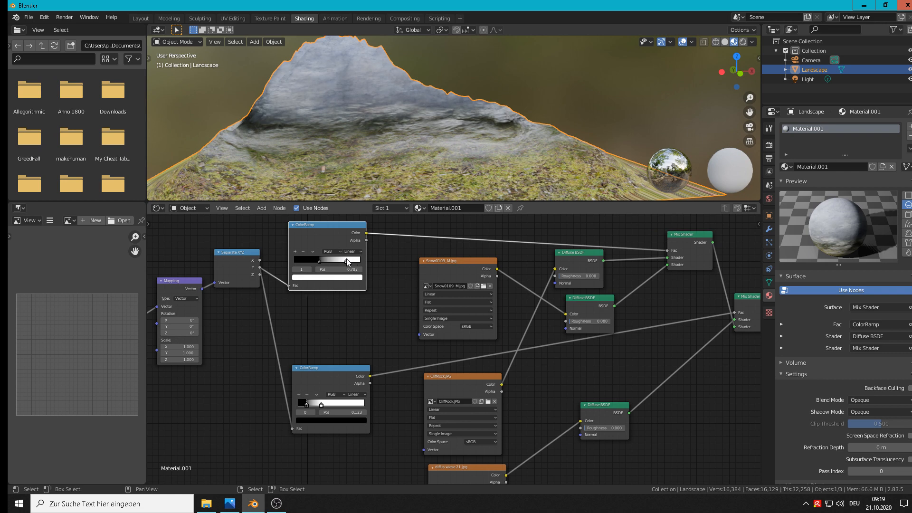
pyautogui.moveTo(318, 263)
pyautogui.mouseDown()
pyautogui.moveTo(311, 259)
pyautogui.moveTo(325, 259)
pyautogui.mouseUp()
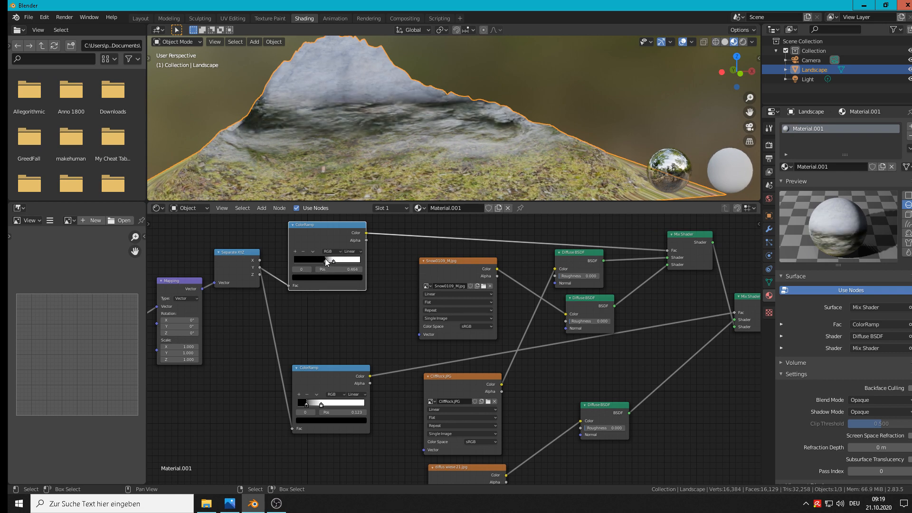
# Lower the grass boundary by moving the lower ColorRamp's black stop to position 0.050
pyautogui.moveTo(322, 404); pyautogui.dragTo(301, 405)
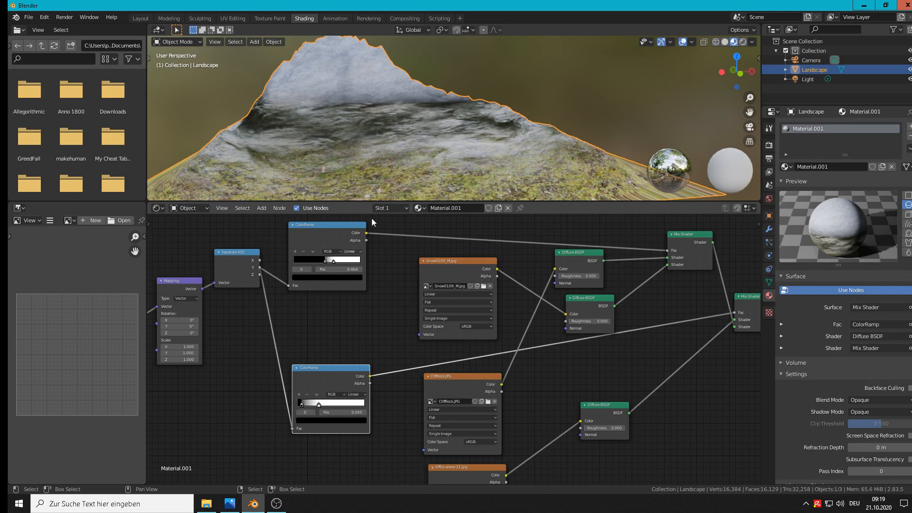
pyautogui.scroll(-4, 413, 156)
pyautogui.moveTo(413, 155); pyautogui.dragTo(397, 141, button='middle')
pyautogui.scroll(2, 396, 141)
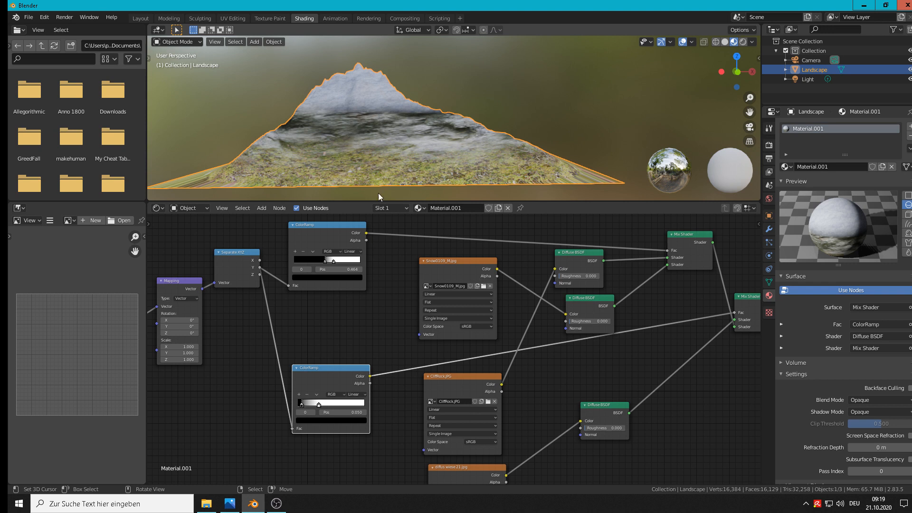
# Connect the Mapping node's Vector output to the Vector inputs of the snow, rock and grass Image Texture nodes
pyautogui.moveTo(411, 372); pyautogui.dragTo(472, 369, button='middle')
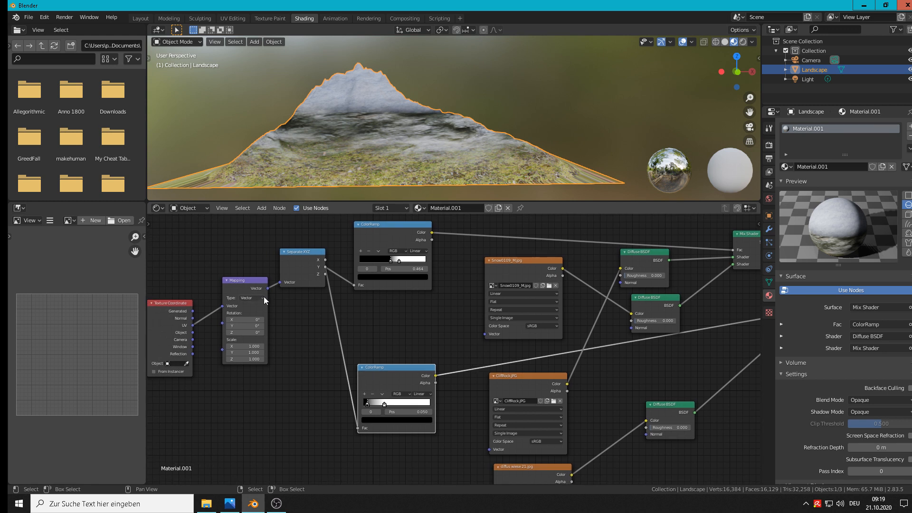
pyautogui.moveTo(267, 289); pyautogui.dragTo(484, 334)
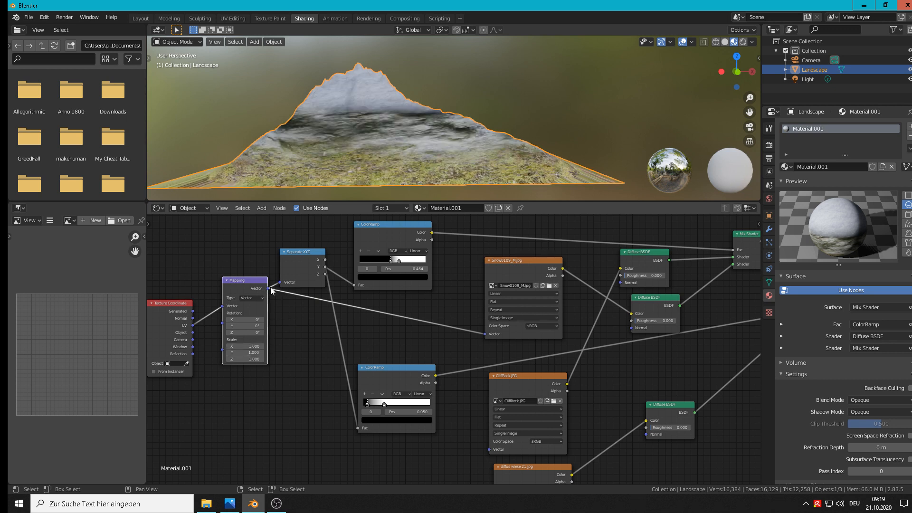
pyautogui.moveTo(268, 288)
pyautogui.mouseDown()
pyautogui.moveTo(320, 309)
pyautogui.moveTo(489, 449)
pyautogui.mouseUp()
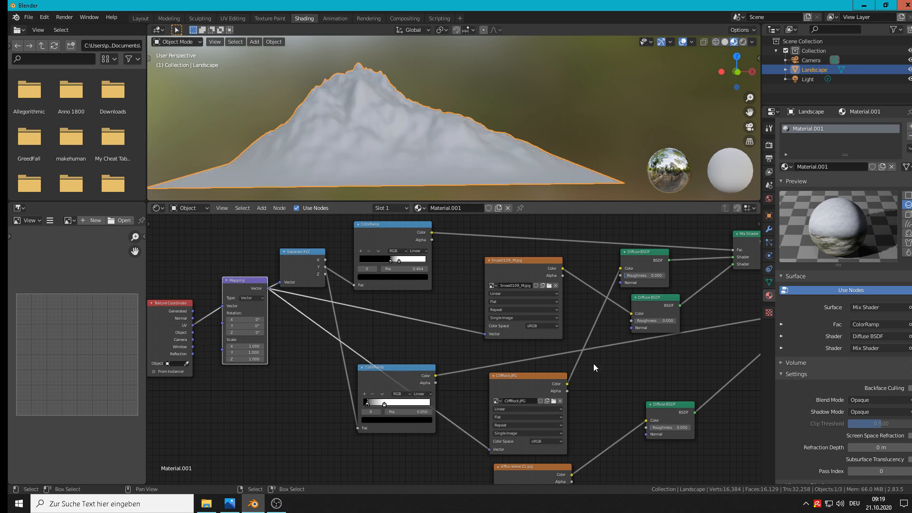
pyautogui.scroll(-2, 593, 375)
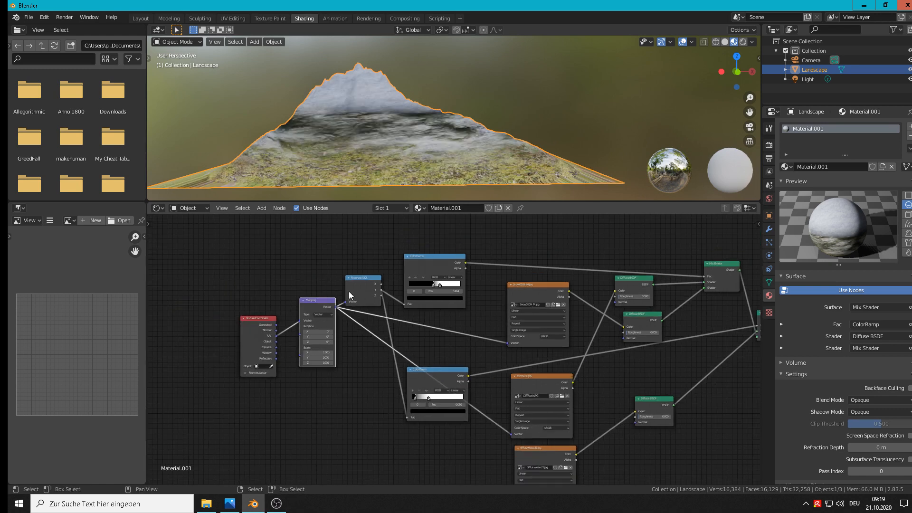
pyautogui.moveTo(336, 307); pyautogui.dragTo(521, 494)
pyautogui.moveTo(563, 435); pyautogui.dragTo(523, 381, button='middle')
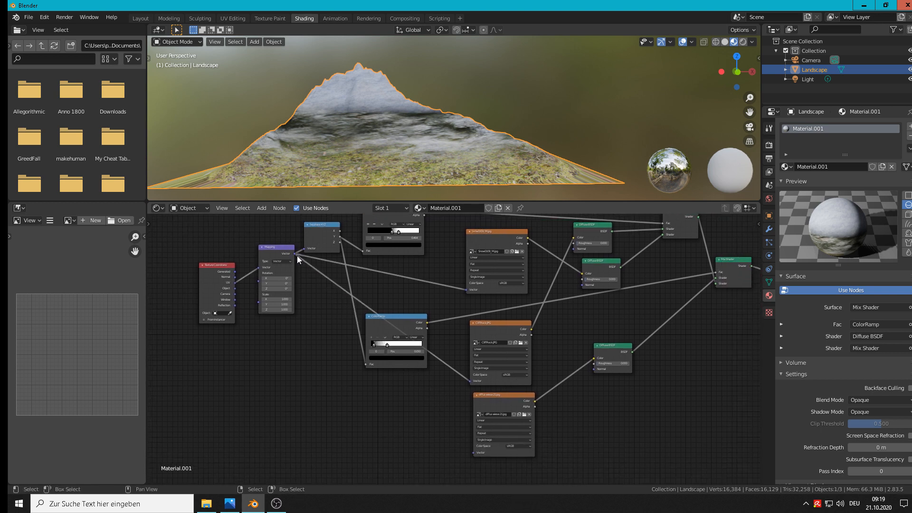
pyautogui.moveTo(295, 253)
pyautogui.mouseDown()
pyautogui.moveTo(469, 460)
pyautogui.moveTo(475, 453)
pyautogui.mouseUp()
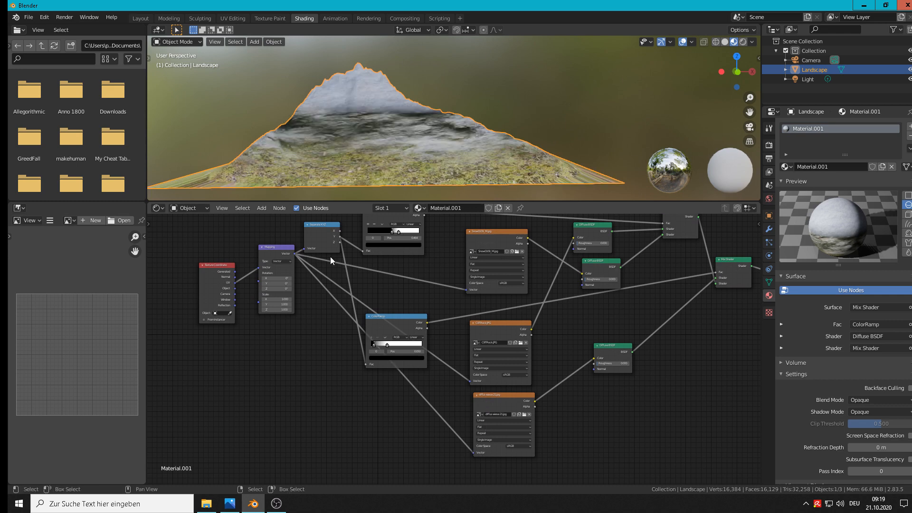
# Set the Mapping node's X and Y scale to 2 and inspect the textures on the landscape
pyautogui.scroll(2, 300, 273)
pyautogui.scroll(4, 300, 274)
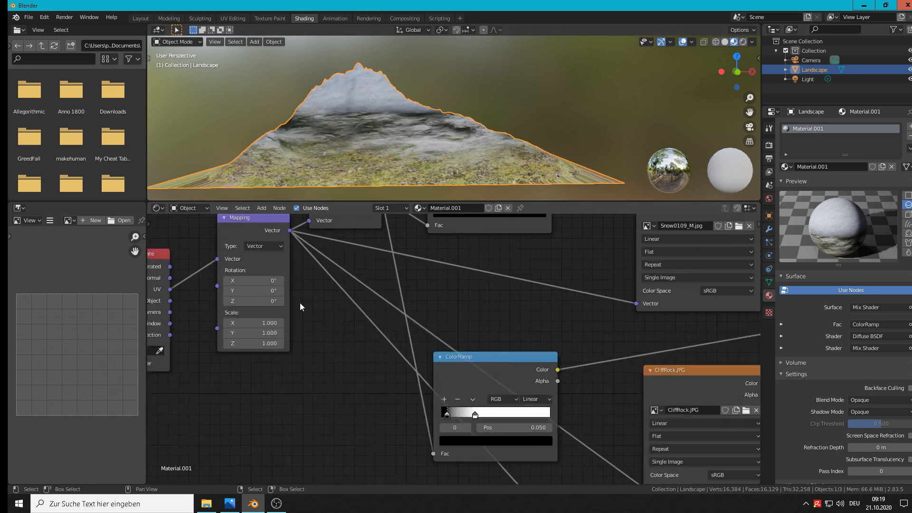
pyautogui.click(264, 327)
pyautogui.write('2')
pyautogui.press('Return')
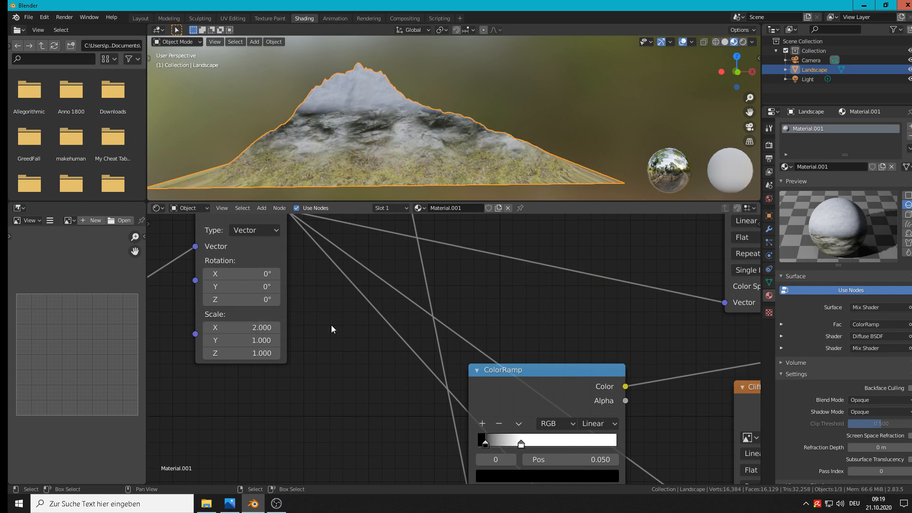
pyautogui.click(275, 340)
pyautogui.write('2')
pyautogui.press('Return')
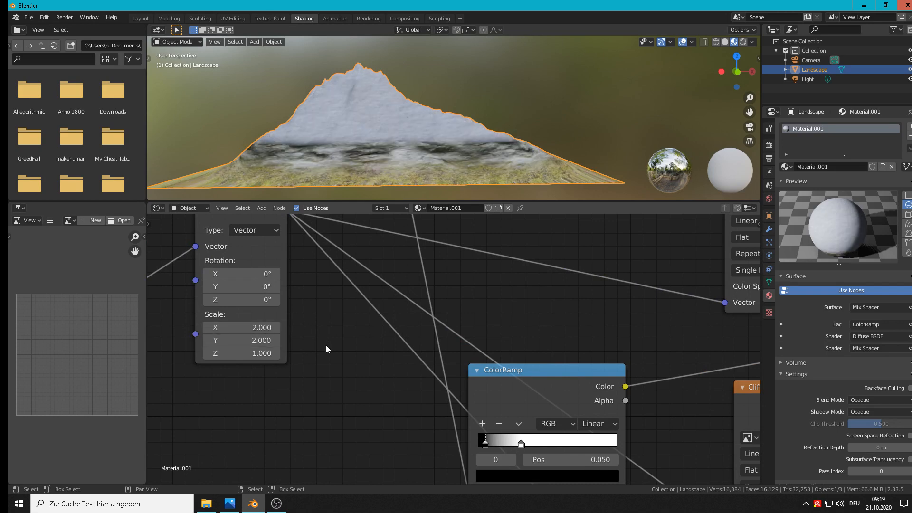
pyautogui.moveTo(404, 121)
pyautogui.mouseDown(button='middle')
pyautogui.moveTo(424, 107)
pyautogui.moveTo(417, 137)
pyautogui.moveTo(403, 125)
pyautogui.mouseUp(button='middle')
pyautogui.scroll(5, 398, 81)
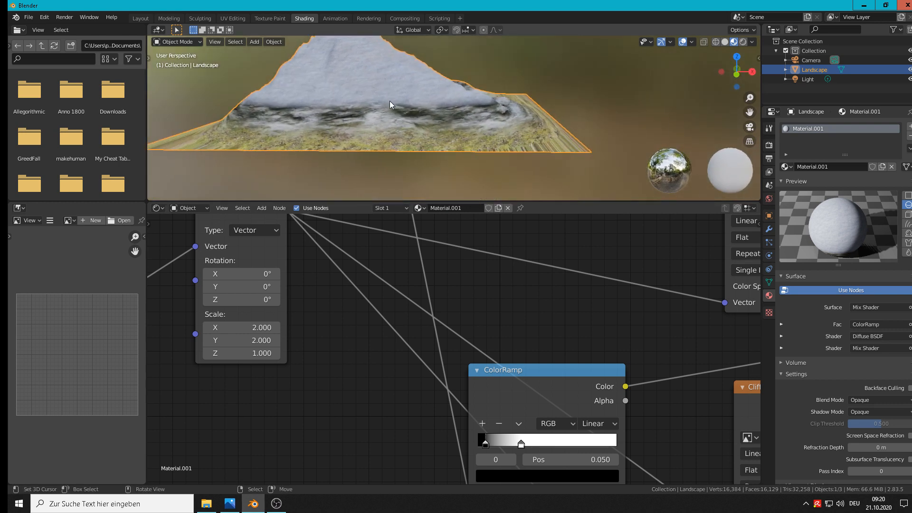
pyautogui.scroll(-3, 387, 121)
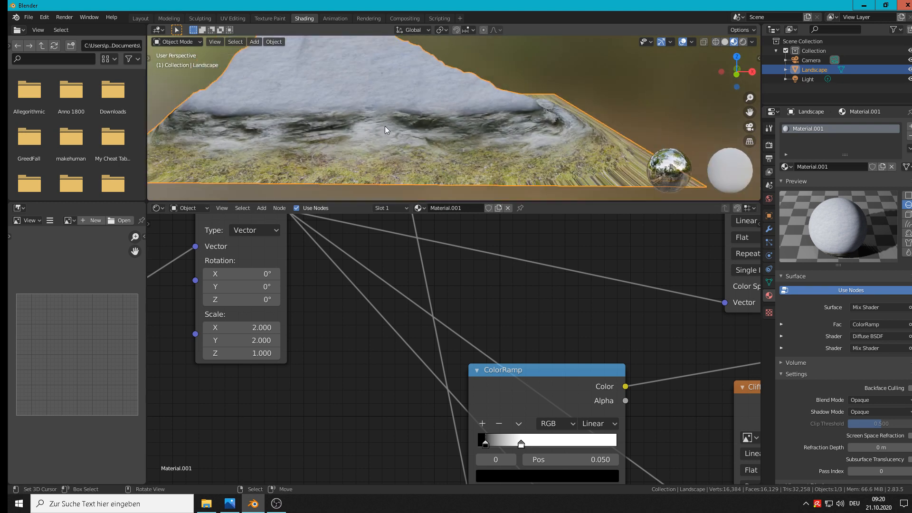
# Reset the Mapping node's X and Y scale to 1
pyautogui.click(267, 340)
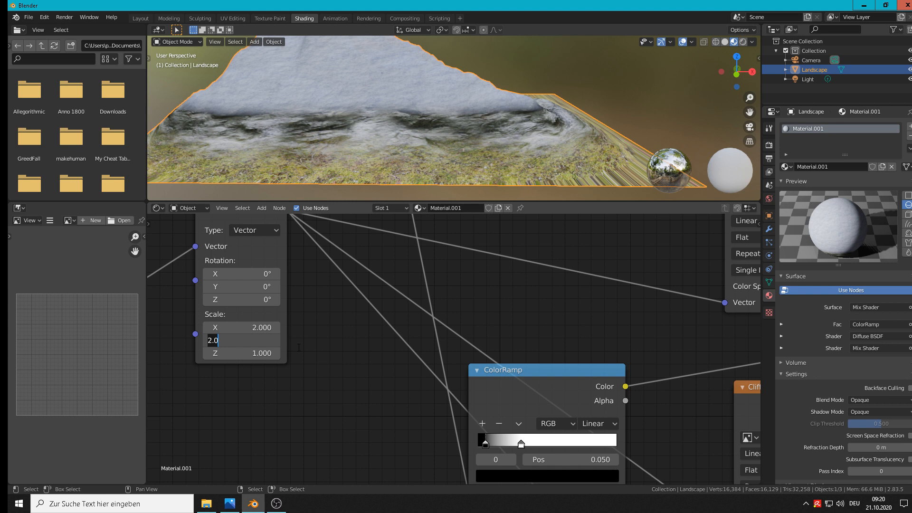
pyautogui.write('!')
pyautogui.press('Return')
pyautogui.click(263, 340)
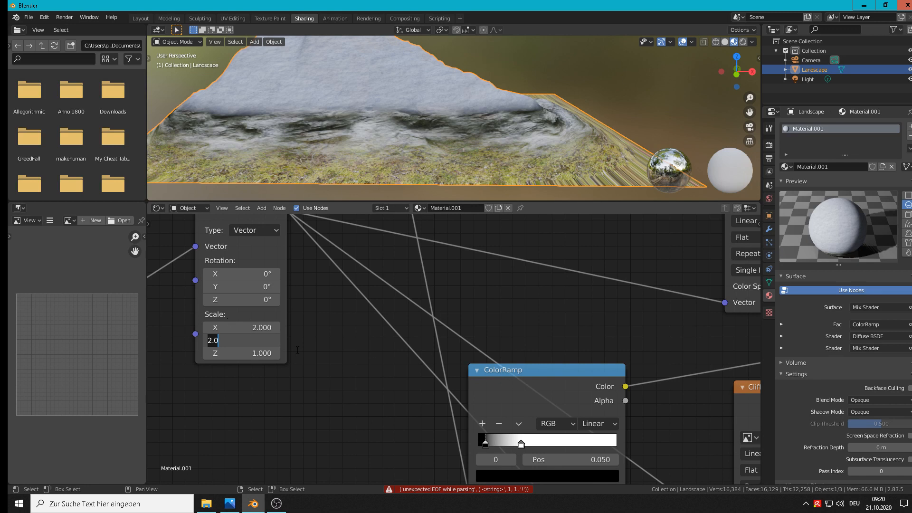
pyautogui.press('Escape')
pyautogui.click(256, 328)
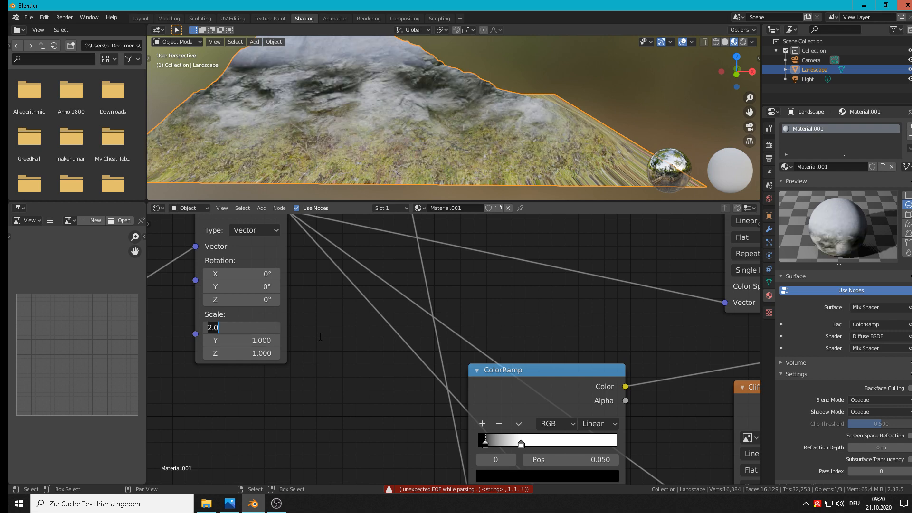
pyautogui.press('Escape')
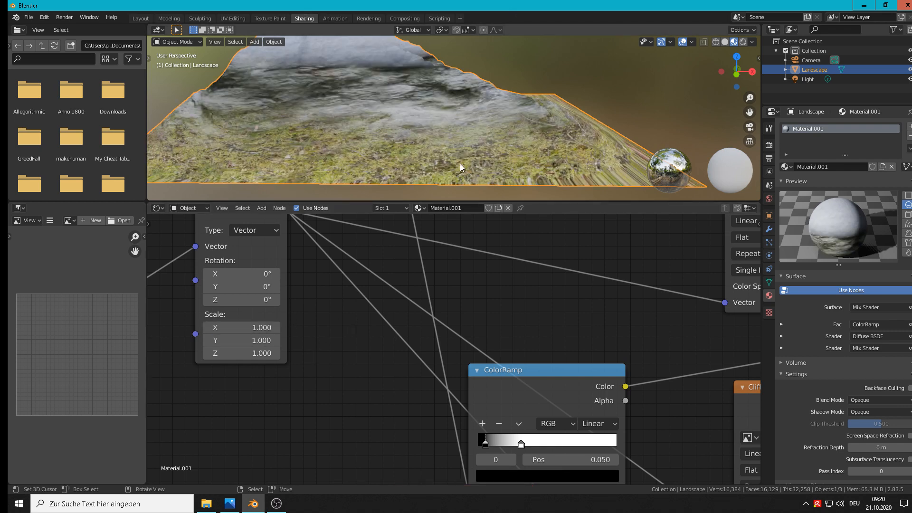
pyautogui.scroll(-4, 463, 163)
pyautogui.moveTo(461, 163)
pyautogui.mouseDown(button='middle')
pyautogui.moveTo(427, 155)
pyautogui.moveTo(434, 160)
pyautogui.moveTo(408, 171)
pyautogui.moveTo(377, 170)
pyautogui.moveTo(433, 174)
pyautogui.moveTo(466, 164)
pyautogui.moveTo(449, 164)
pyautogui.mouseUp(button='middle')
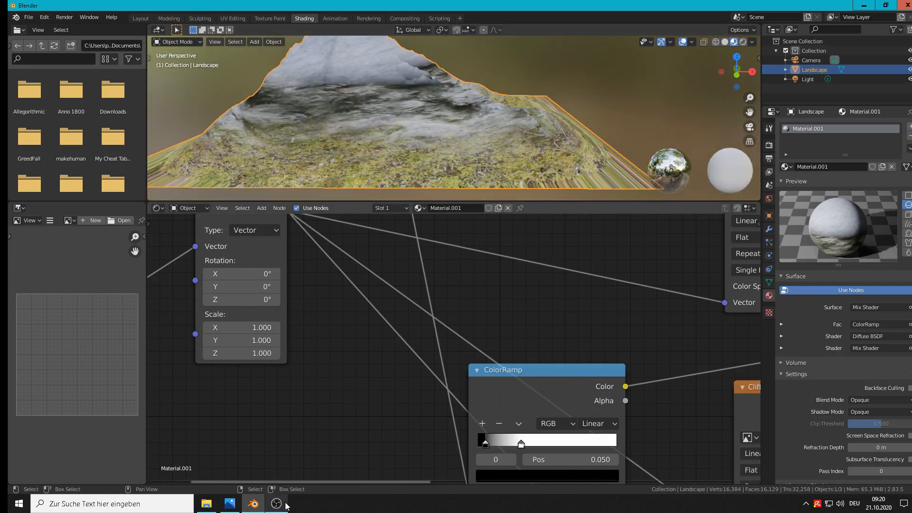
pyautogui.moveTo(281, 504)
pyautogui.moveTo(463, 93); pyautogui.dragTo(514, 111, button='middle')
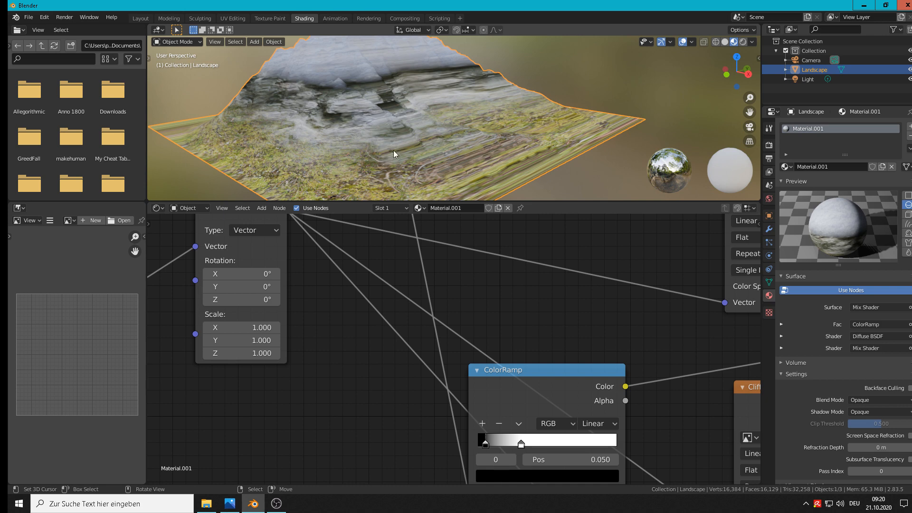
pyautogui.moveTo(393, 150); pyautogui.dragTo(429, 141, button='middle')
pyautogui.scroll(-4, 429, 141)
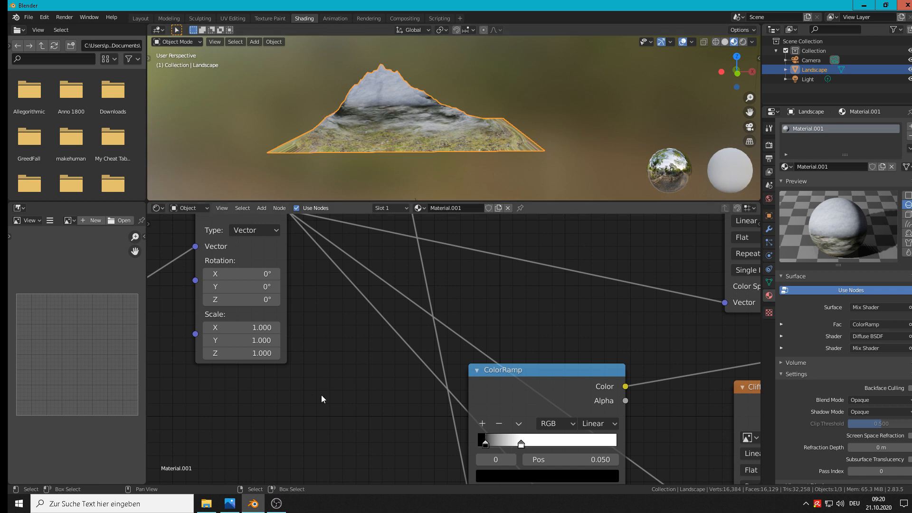
pyautogui.click(277, 508)
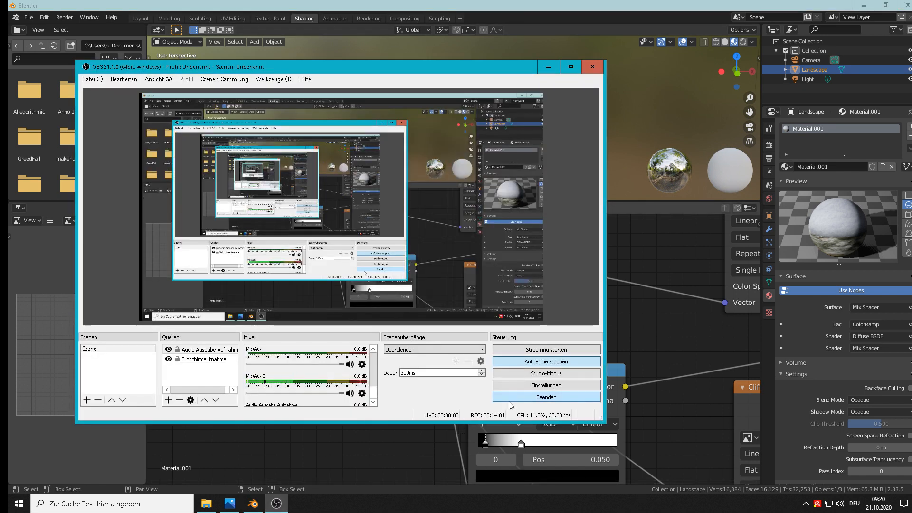